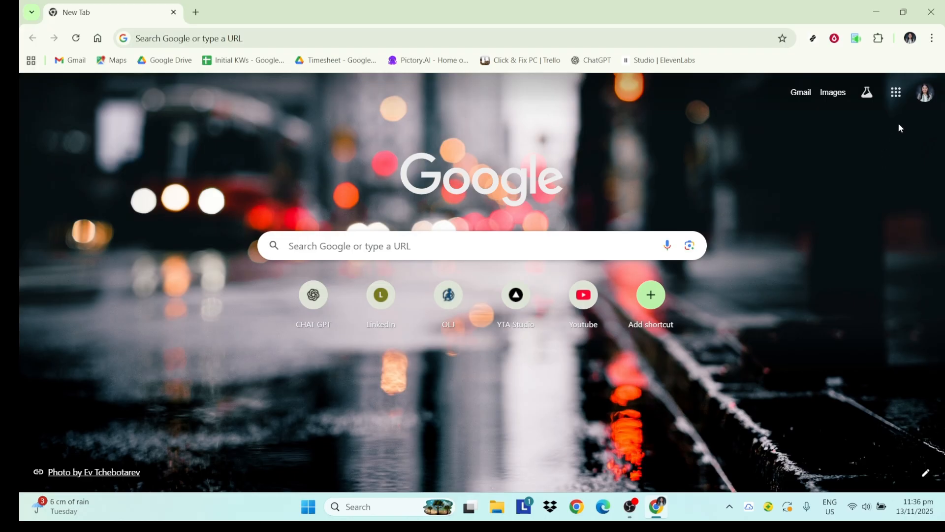
Open the About Google Chrome page to check the browser's update status, and reload it
{"action": "left_click", "coordinate": [933, 39]}
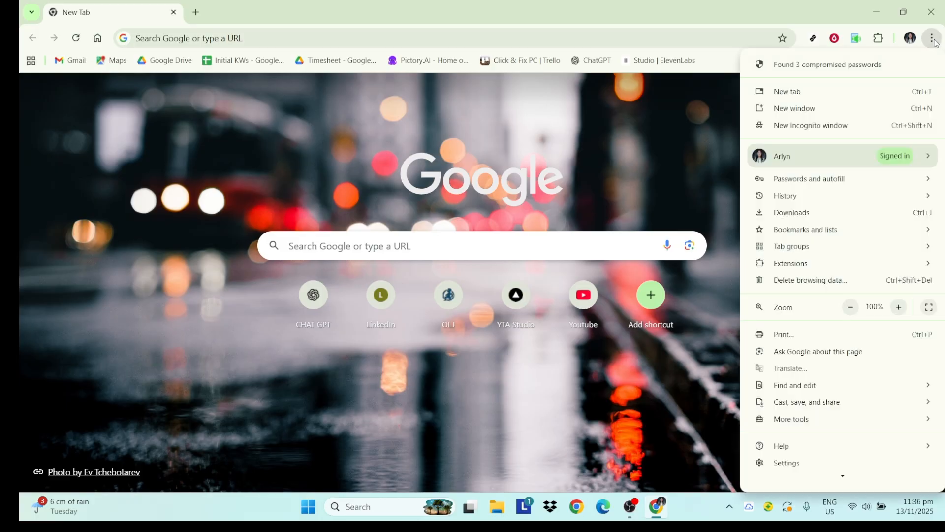
{"action": "mouse_move", "coordinate": [811, 451]}
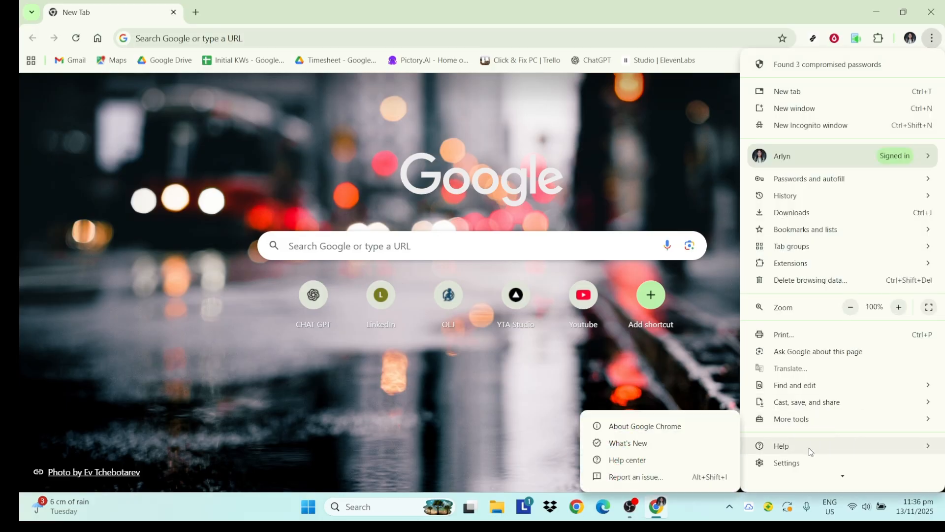
{"action": "left_click", "coordinate": [692, 428]}
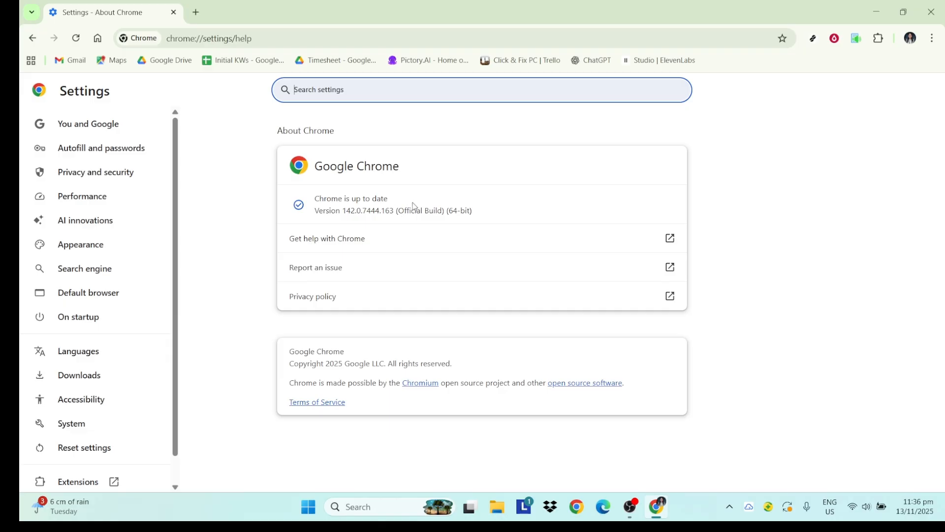
{"action": "left_click", "coordinate": [752, 181]}
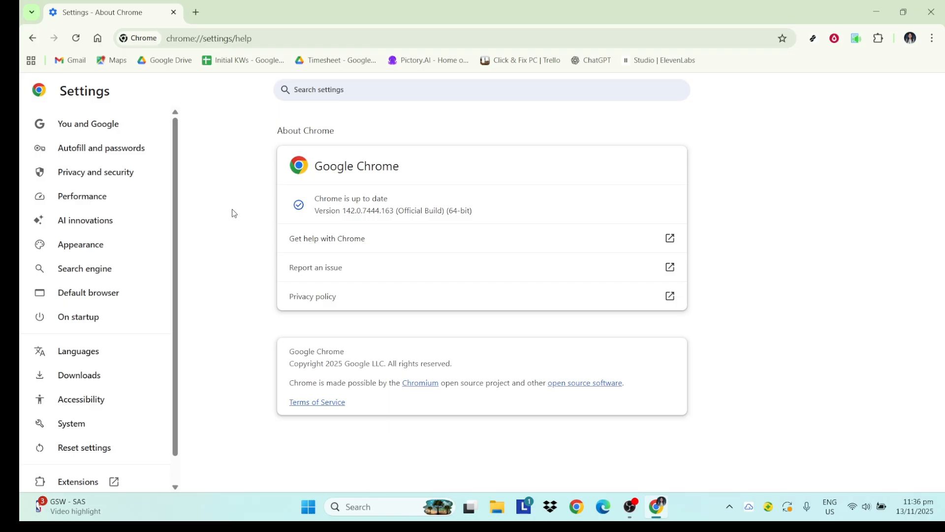
{"action": "left_click", "coordinate": [76, 40]}
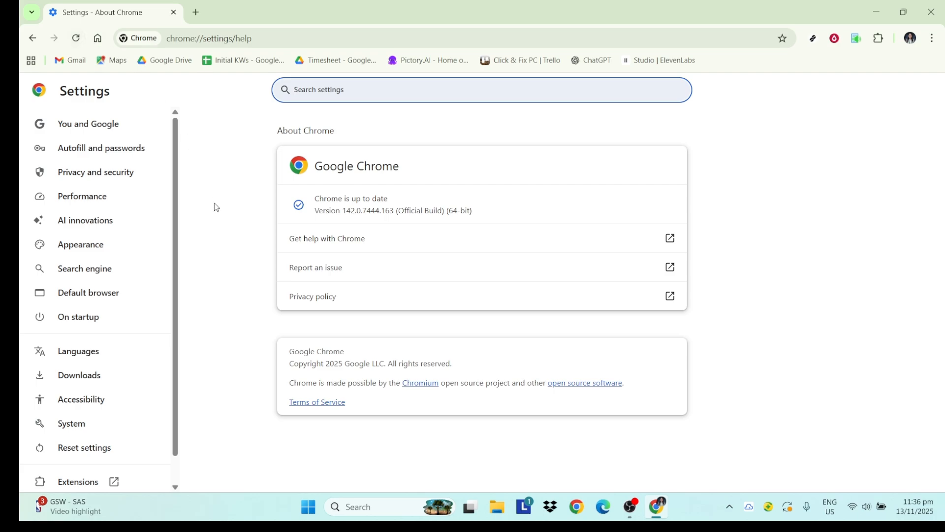
Open YouTube in a new tab to test whether it loads, and close that tab
{"action": "left_click", "coordinate": [196, 12]}
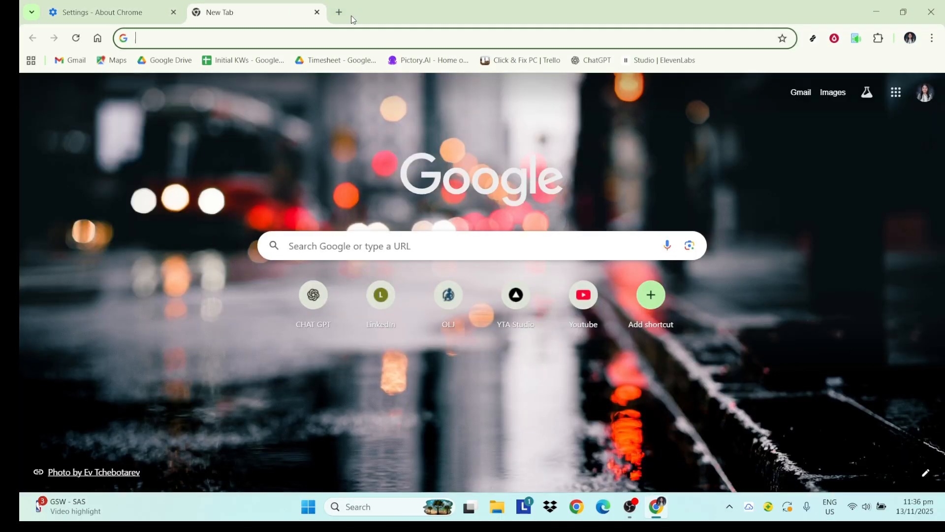
{"action": "left_click", "coordinate": [578, 299]}
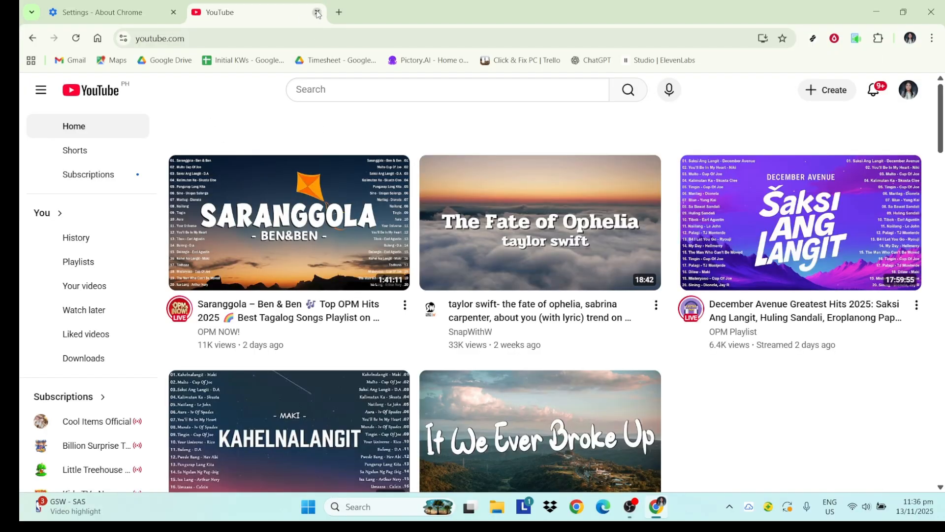
{"action": "left_click", "coordinate": [317, 12]}
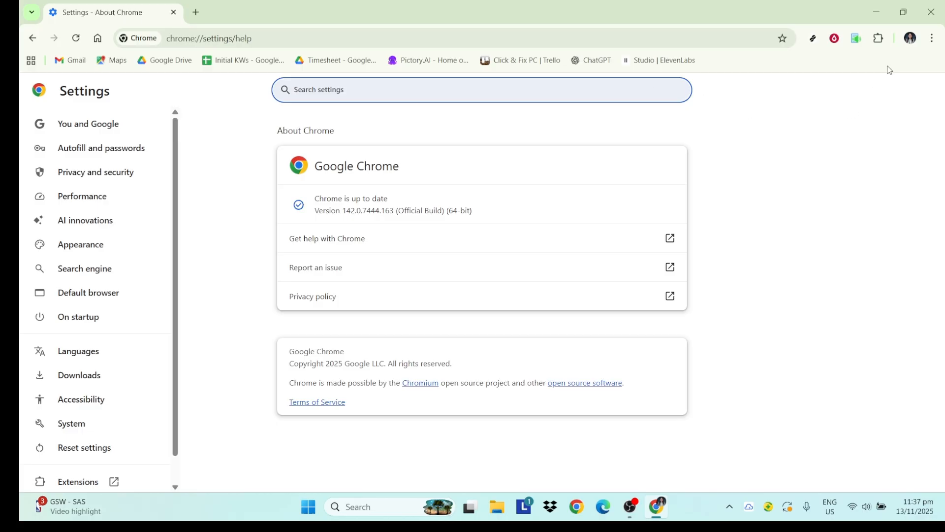
Remove the Google Docs Read Aloud extension in the extension manager and close its uninstall page
{"action": "left_click", "coordinate": [933, 39]}
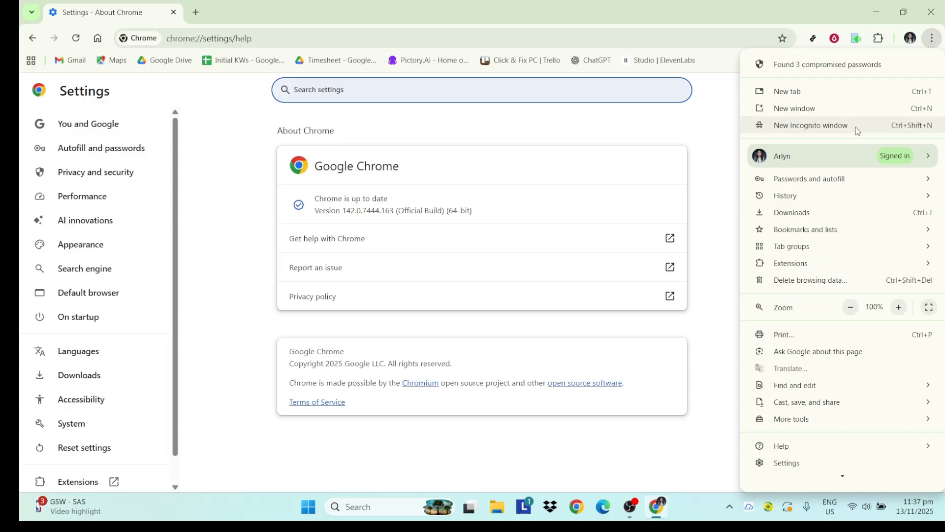
{"action": "mouse_move", "coordinate": [793, 263]}
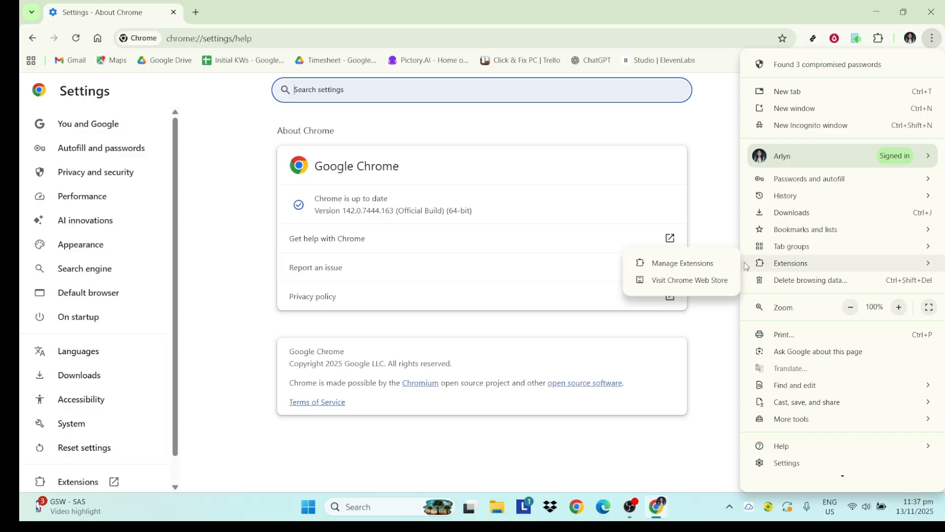
{"action": "left_click", "coordinate": [719, 267]}
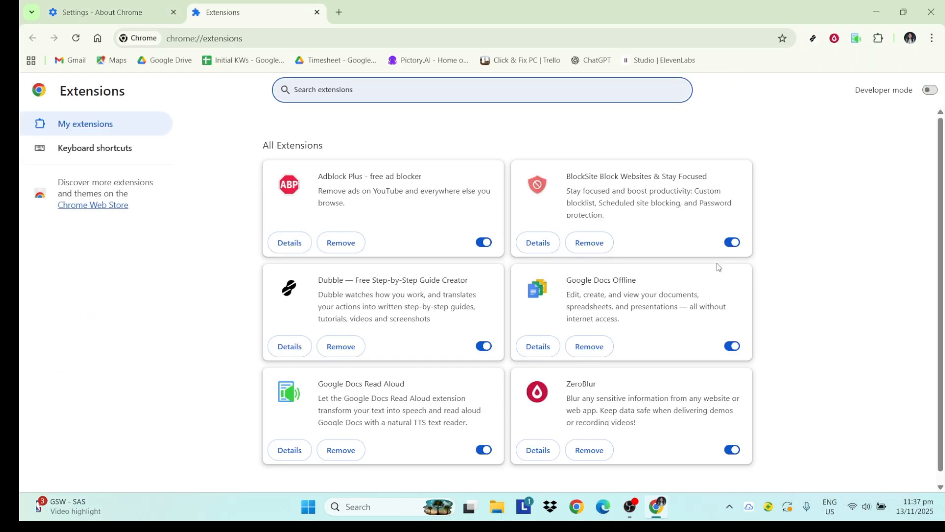
{"action": "scroll", "coordinate": [437, 336], "scroll_direction": "down", "scroll_amount": 1}
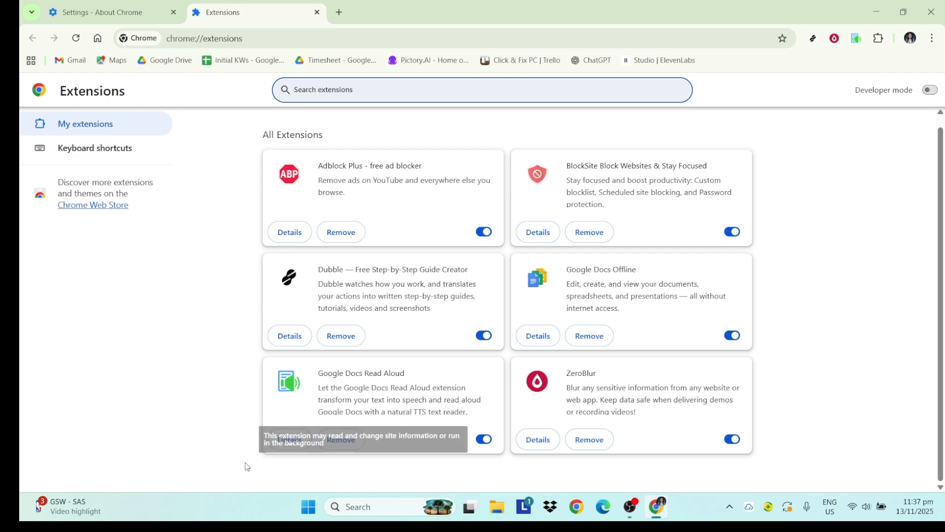
{"action": "left_click", "coordinate": [342, 451]}
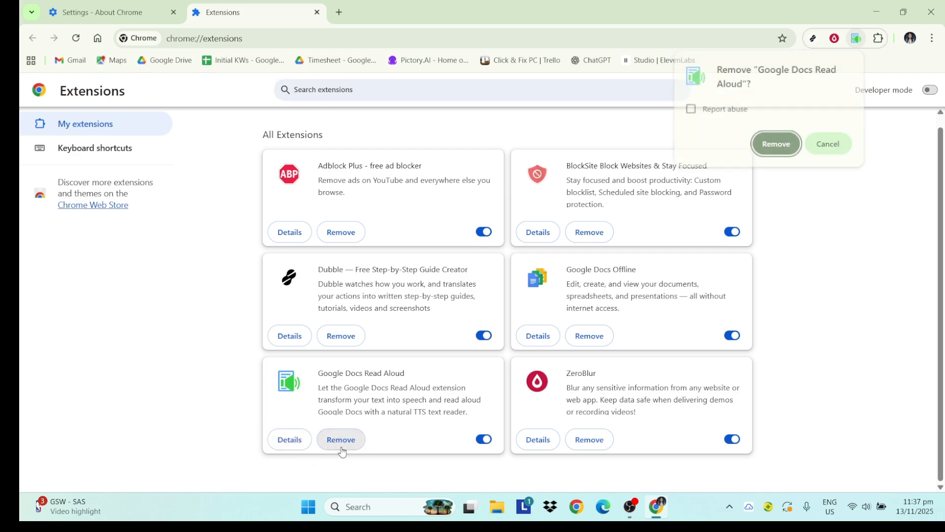
{"action": "left_click", "coordinate": [776, 145]}
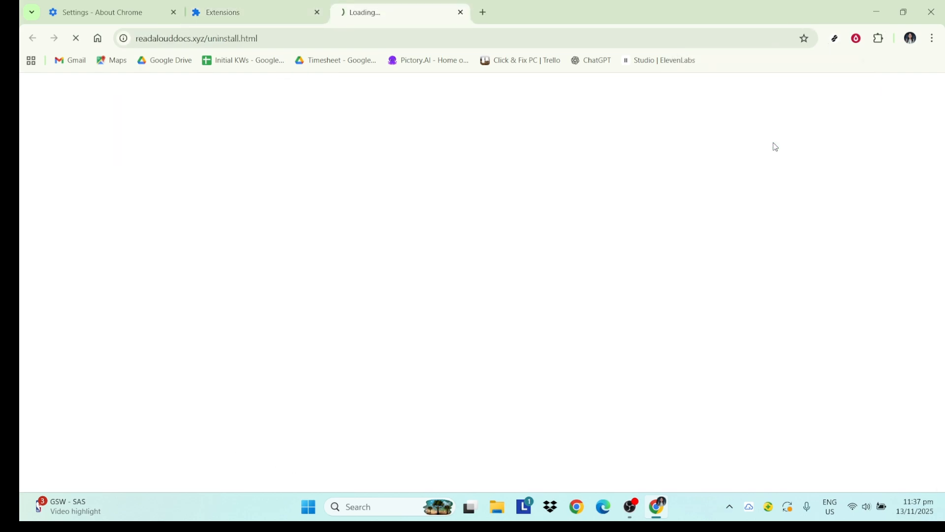
{"action": "left_click", "coordinate": [462, 14]}
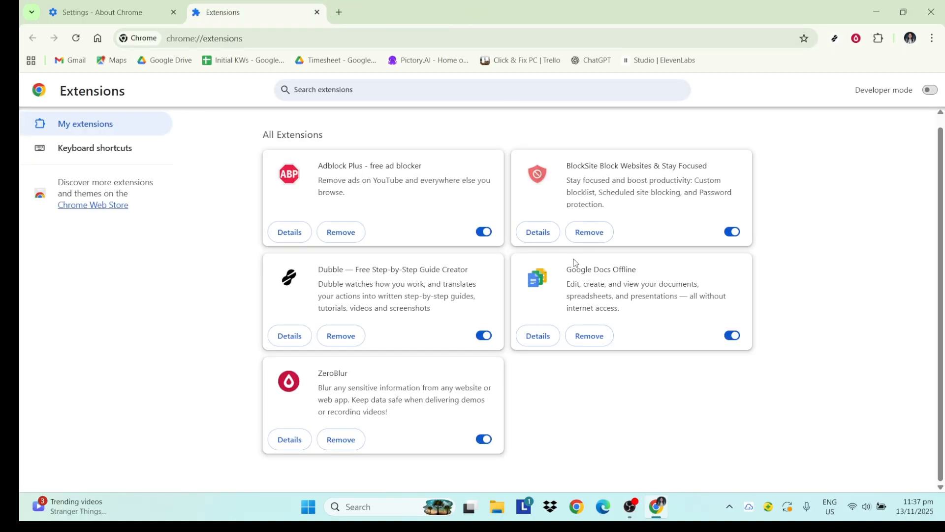
Turn off the Adblock Plus extension and close the About Chrome tab
{"action": "left_click", "coordinate": [480, 233]}
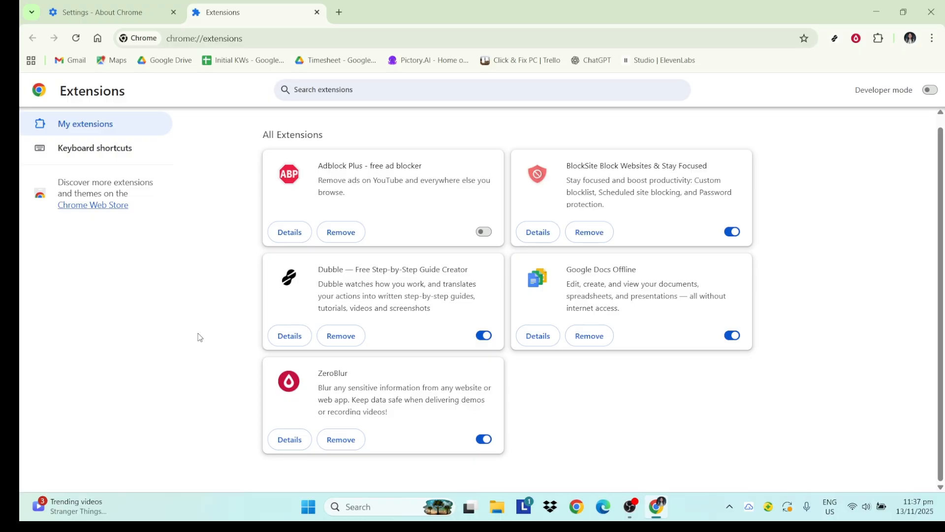
{"action": "left_click", "coordinate": [174, 12]}
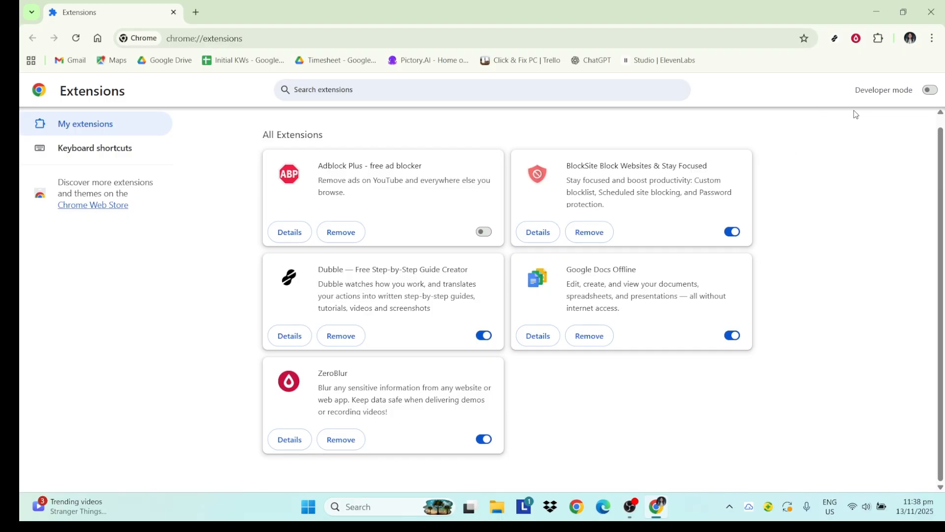
Open the browser's site settings within Privacy and security and look through the permissions
{"action": "left_click", "coordinate": [932, 38]}
{"action": "scroll", "coordinate": [859, 450], "scroll_direction": "down", "scroll_amount": 1}
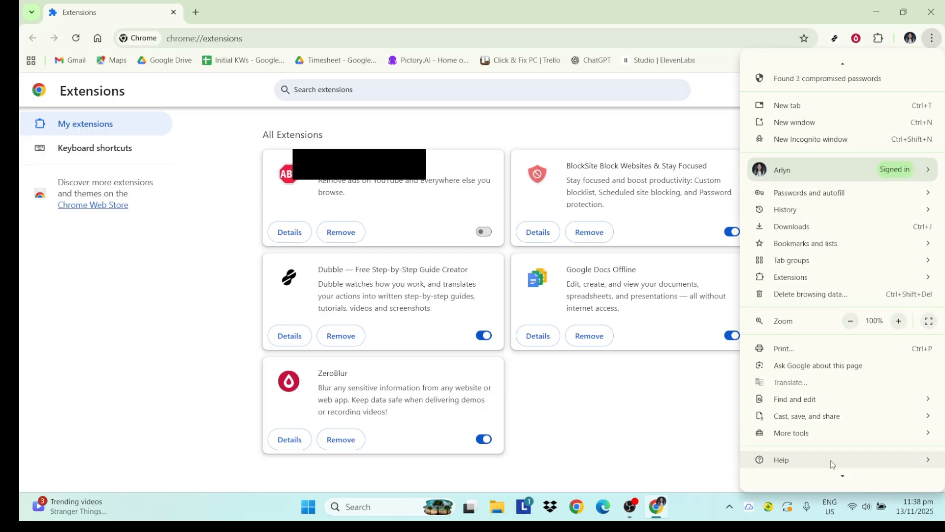
{"action": "left_click", "coordinate": [801, 465]}
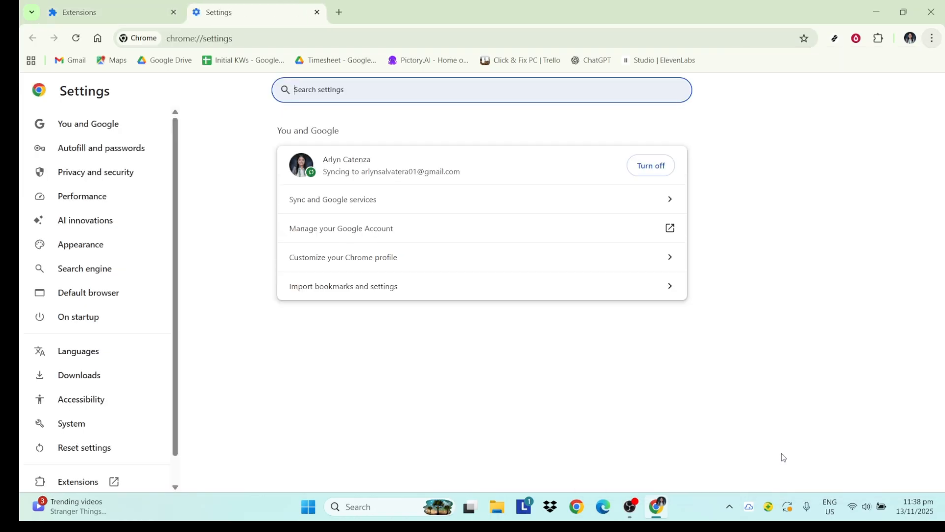
{"action": "left_click", "coordinate": [117, 183]}
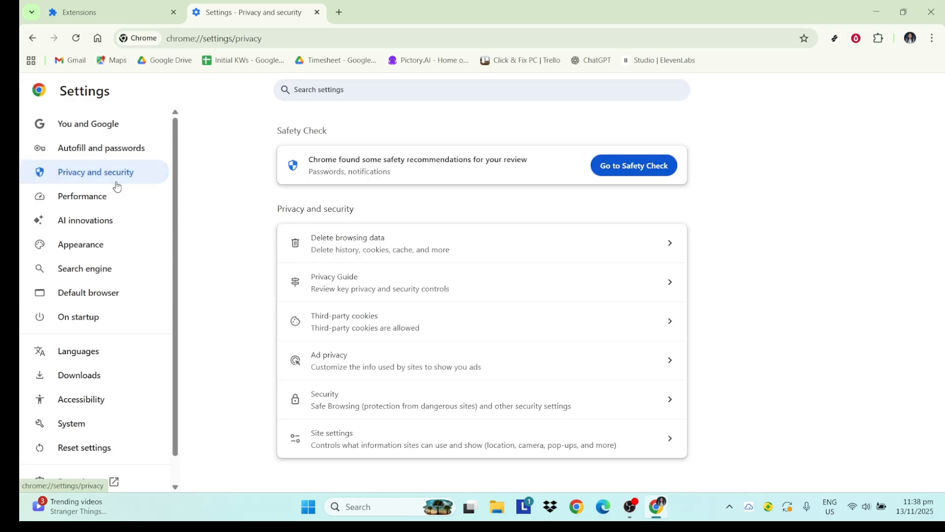
{"action": "left_click", "coordinate": [349, 429]}
{"action": "scroll", "coordinate": [349, 429], "scroll_direction": "down", "scroll_amount": 3}
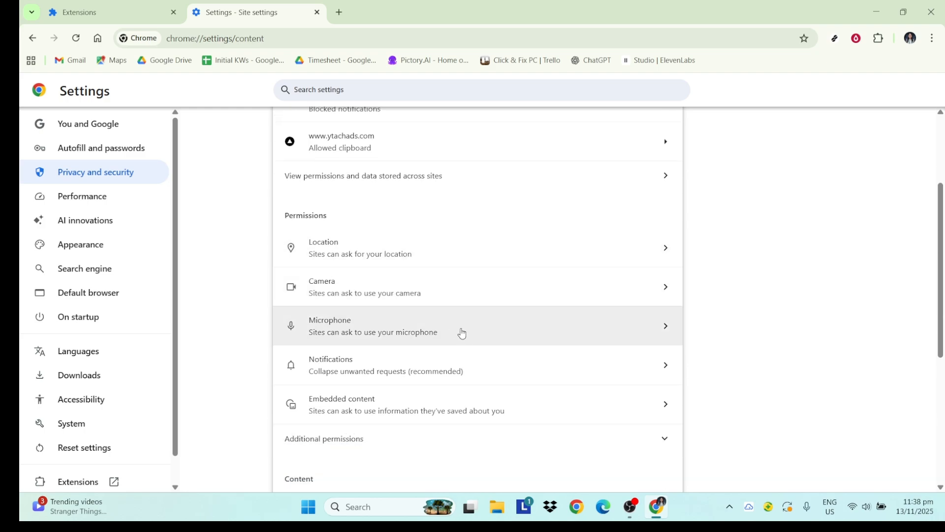
Review the camera permission's default behavior and allowed sites, and return to the site settings
{"action": "left_click", "coordinate": [513, 305]}
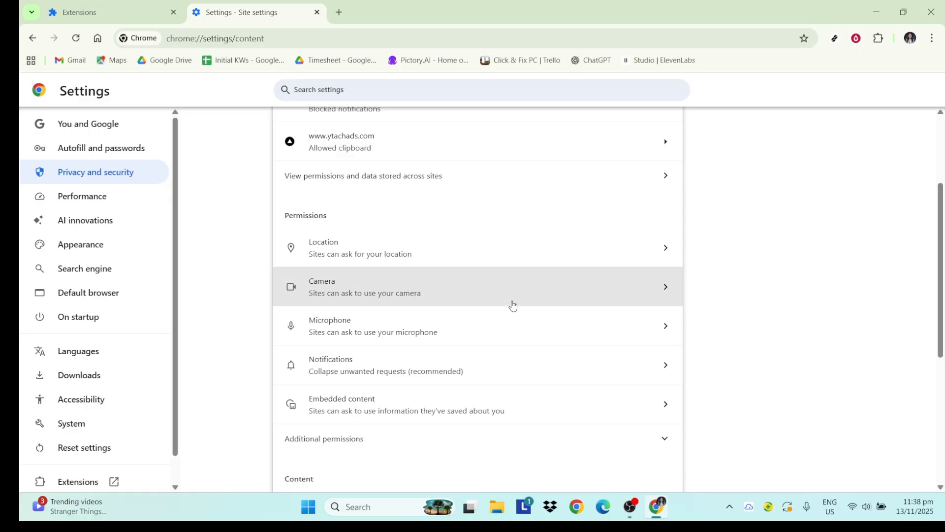
{"action": "scroll", "coordinate": [477, 381], "scroll_direction": "down", "scroll_amount": 1}
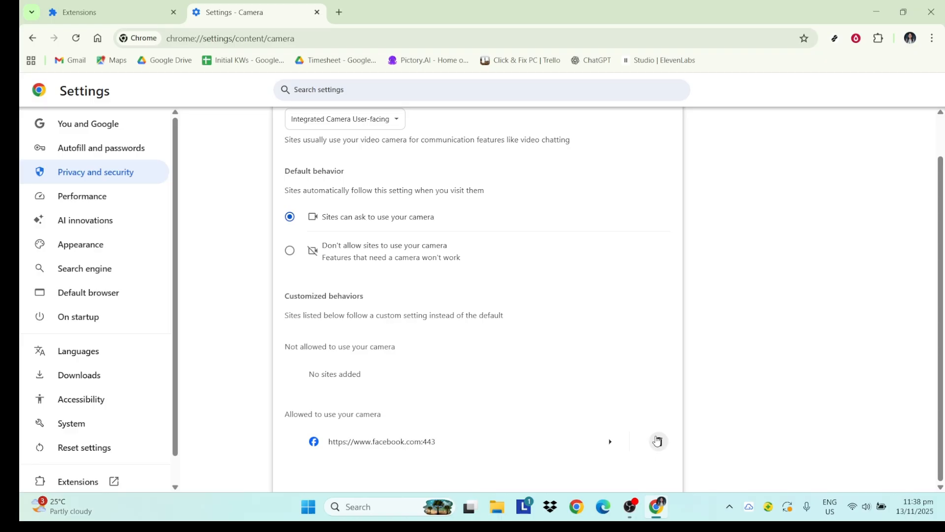
{"action": "scroll", "coordinate": [592, 364], "scroll_direction": "up", "scroll_amount": 1}
{"action": "scroll", "coordinate": [593, 365], "scroll_direction": "down", "scroll_amount": 1}
{"action": "scroll", "coordinate": [574, 369], "scroll_direction": "up", "scroll_amount": 1}
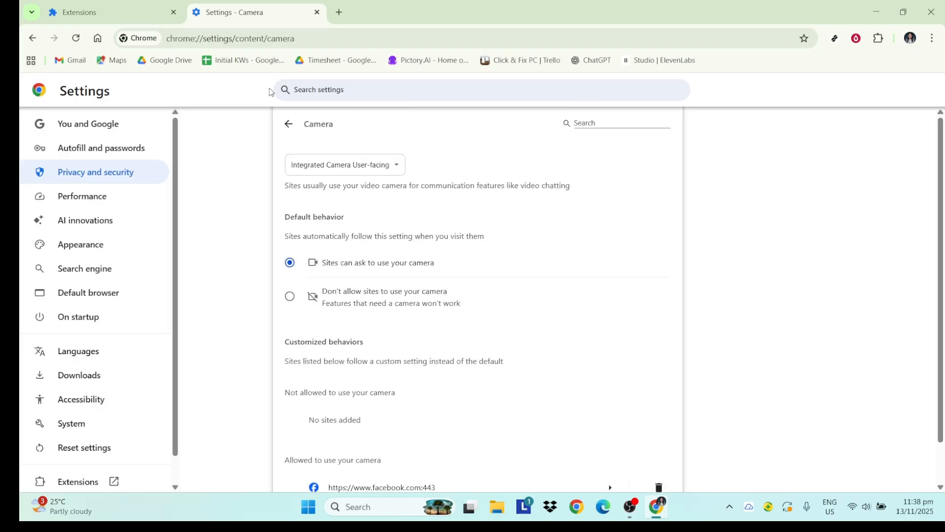
{"action": "left_click", "coordinate": [289, 126]}
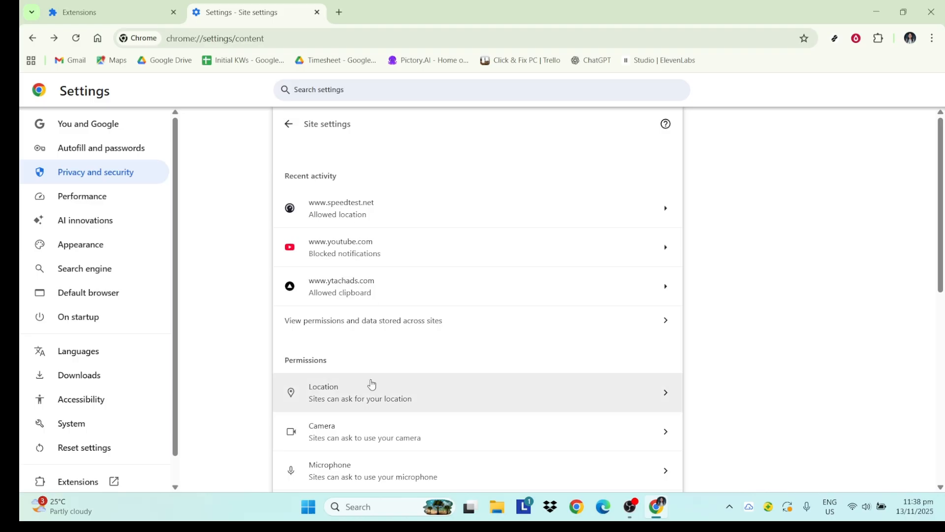
Review the notification permissions and view the options for facebook.com among the allowed sites, dismissing them without a change
{"action": "scroll", "coordinate": [371, 385], "scroll_direction": "down", "scroll_amount": 2}
{"action": "left_click", "coordinate": [363, 402]}
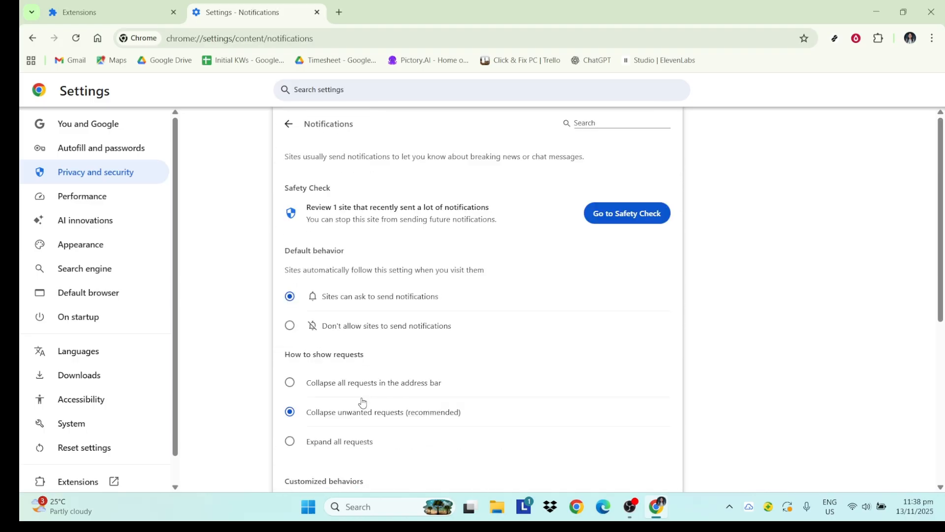
{"action": "scroll", "coordinate": [470, 334], "scroll_direction": "down", "scroll_amount": 5}
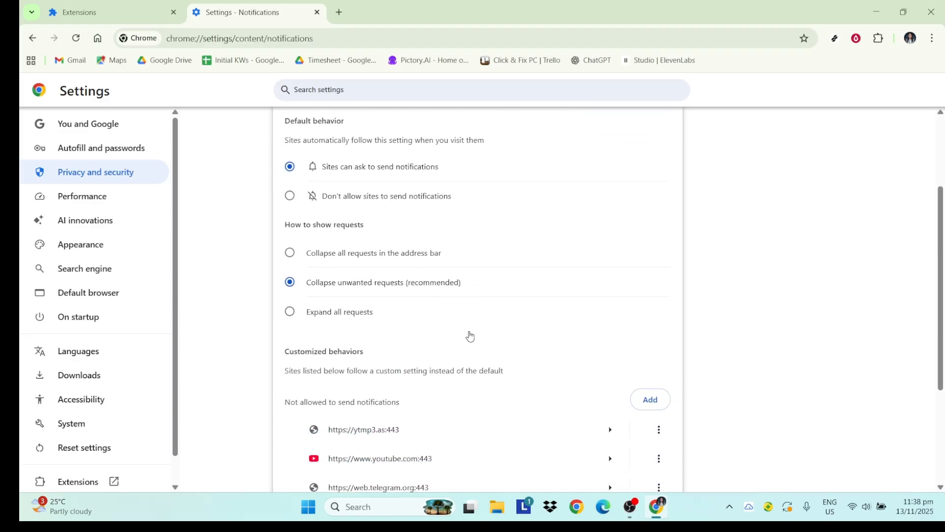
{"action": "scroll", "coordinate": [470, 333], "scroll_direction": "down", "scroll_amount": 1}
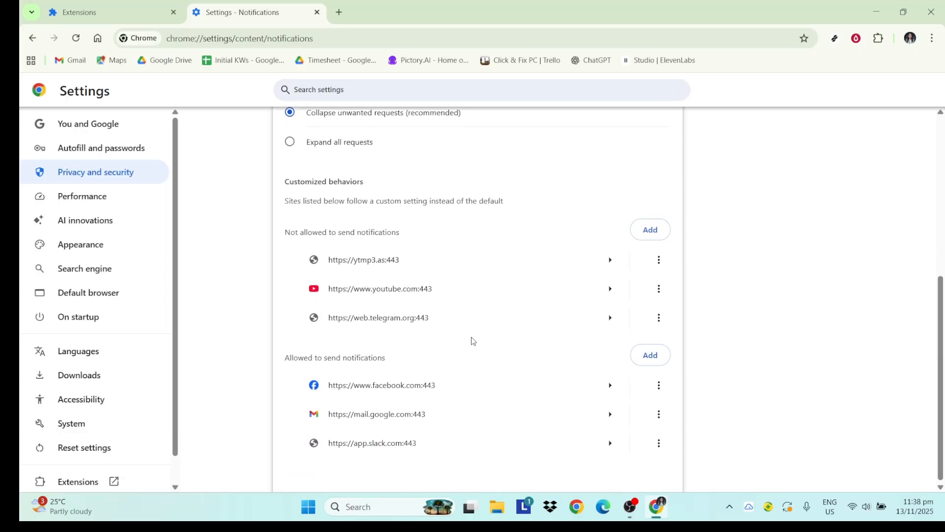
{"action": "left_click", "coordinate": [659, 386]}
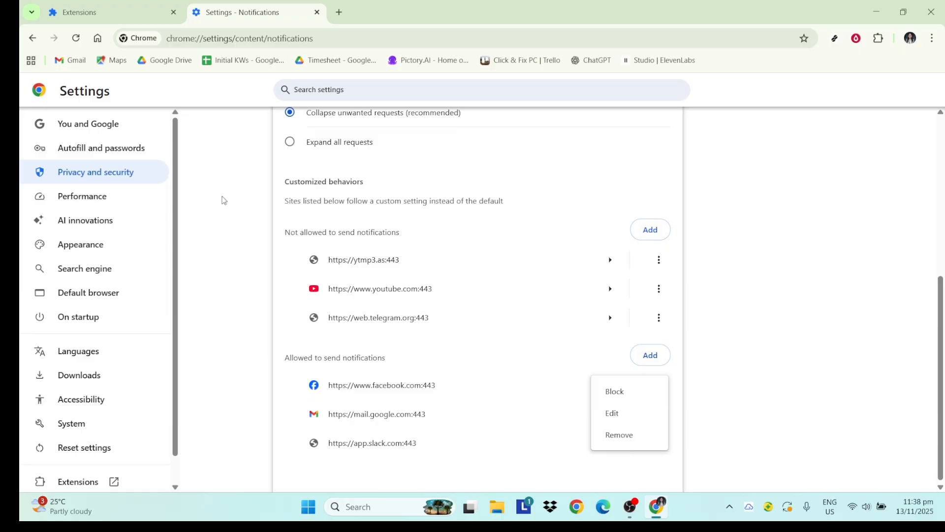
{"action": "left_click", "coordinate": [80, 431]}
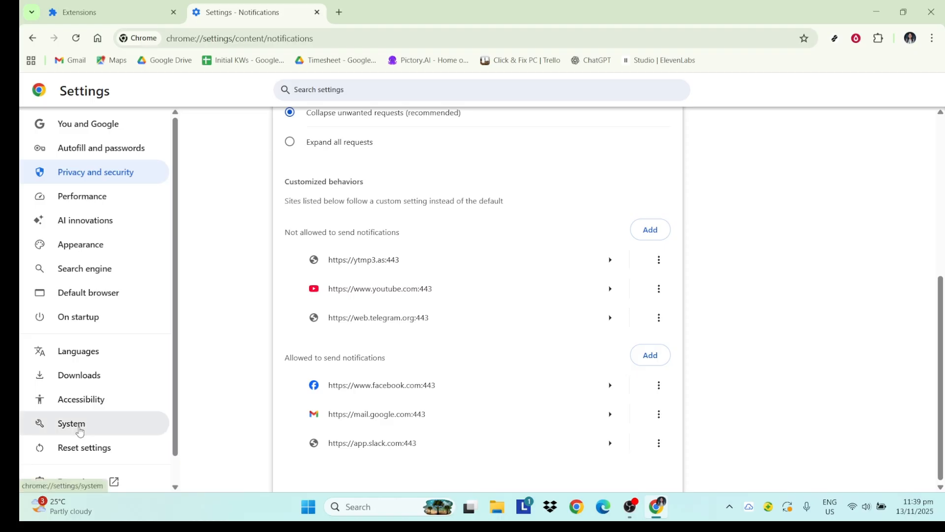
In the System settings, turn graphics acceleration off and back on without relaunching
{"action": "left_click", "coordinate": [80, 431]}
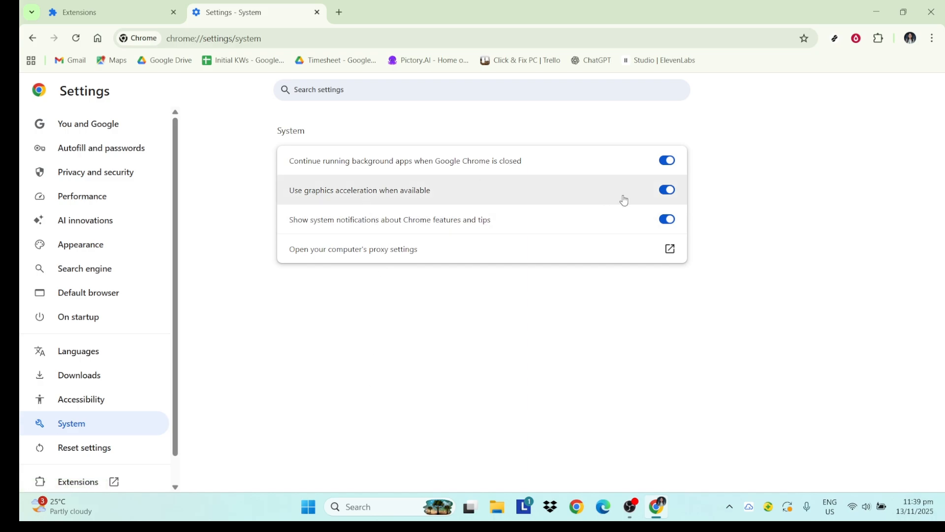
{"action": "left_click", "coordinate": [668, 197]}
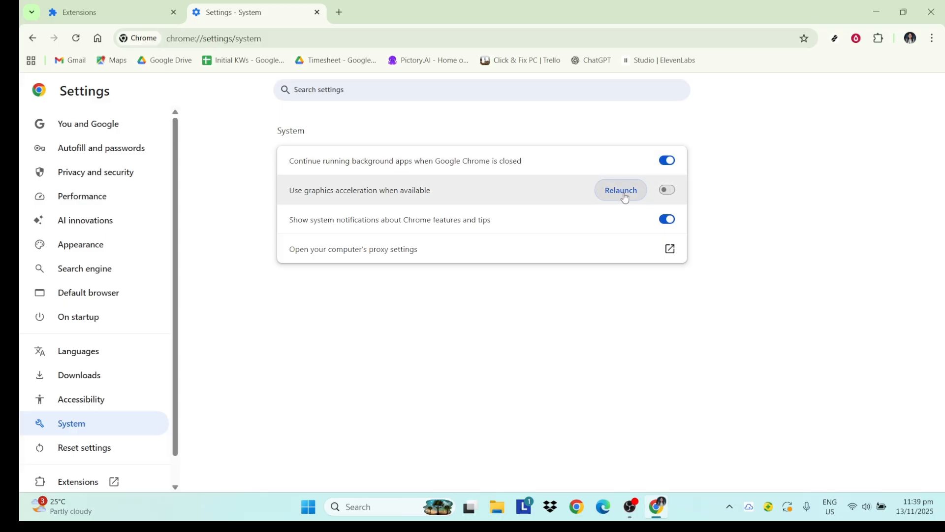
{"action": "left_click", "coordinate": [669, 192]}
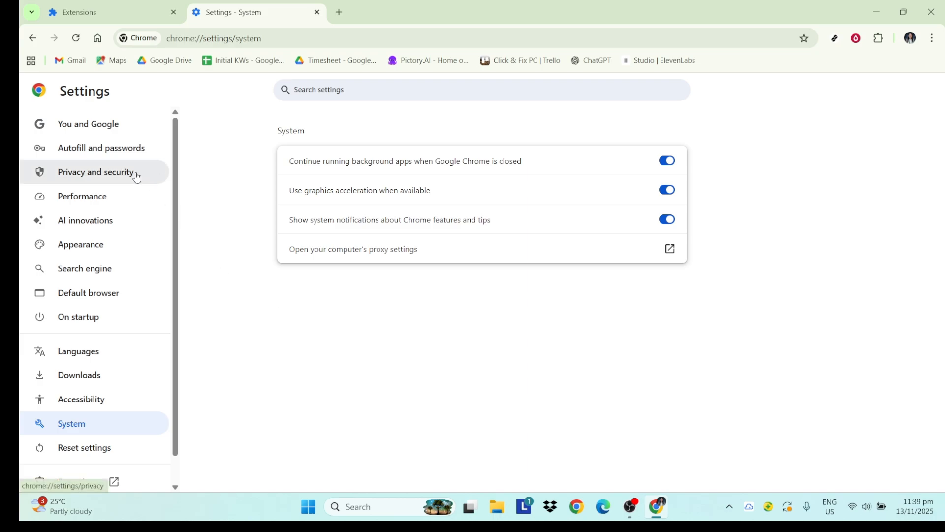
In Privacy and security, delete the last 4 weeks of browsing history, cookies and site data, cached images and files, and download history
{"action": "left_click", "coordinate": [162, 176]}
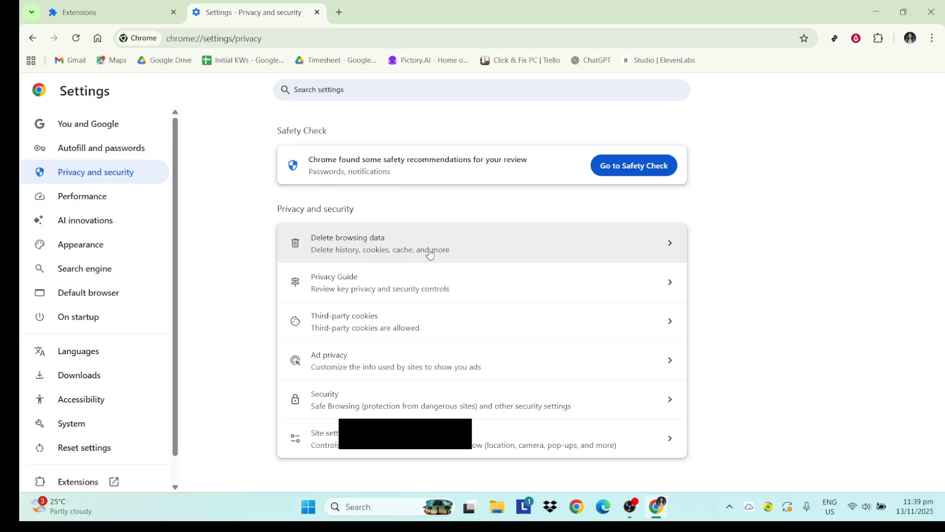
{"action": "left_click", "coordinate": [463, 253]}
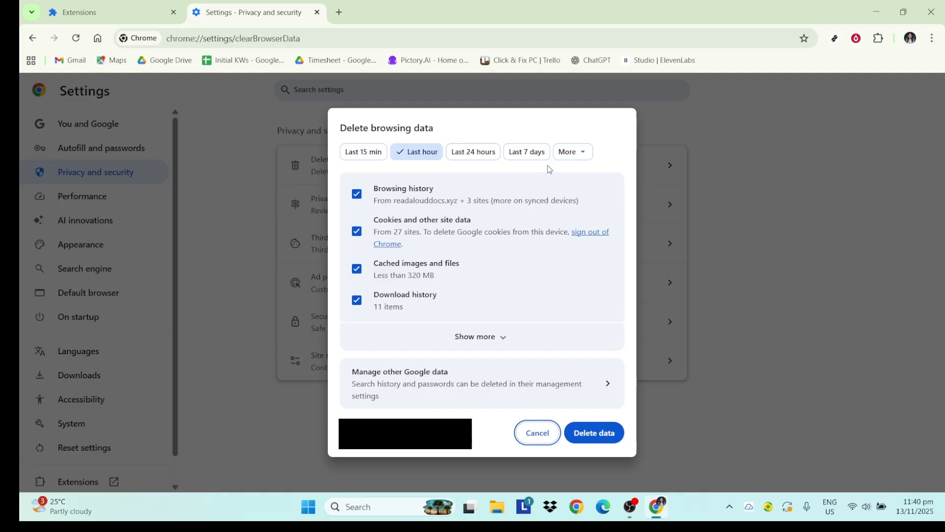
{"action": "left_click", "coordinate": [572, 151]}
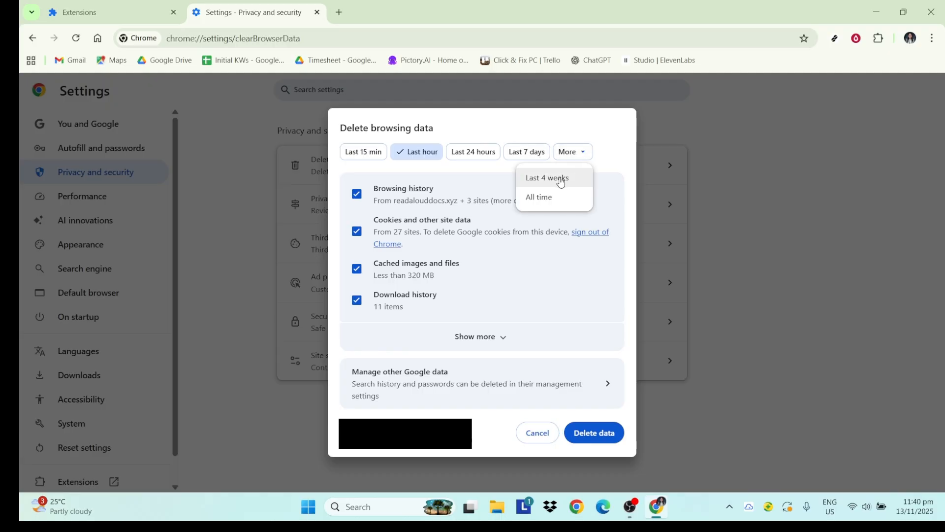
{"action": "left_click", "coordinate": [560, 182]}
{"action": "left_click", "coordinate": [593, 433]}
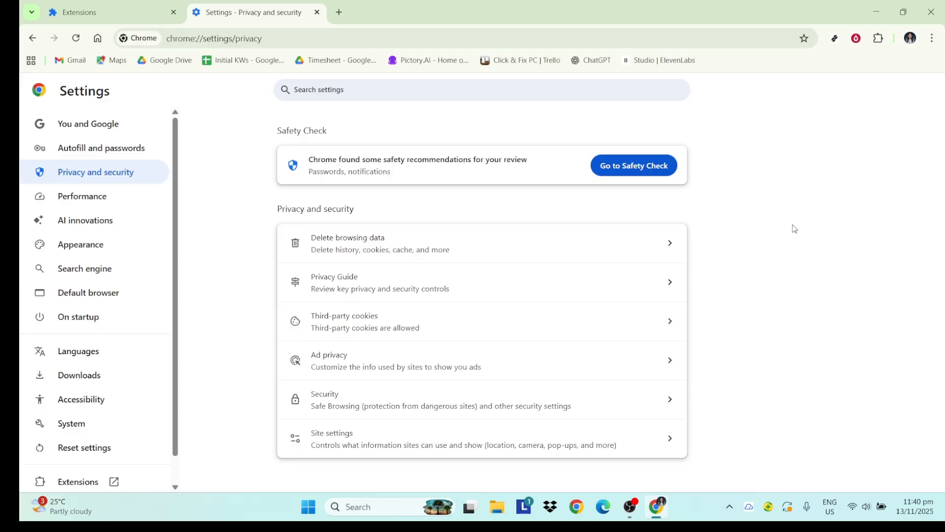
Open chrome://flags in a new tab, reset all experiments to their defaults and relaunch the browser
{"action": "left_click", "coordinate": [346, 15]}
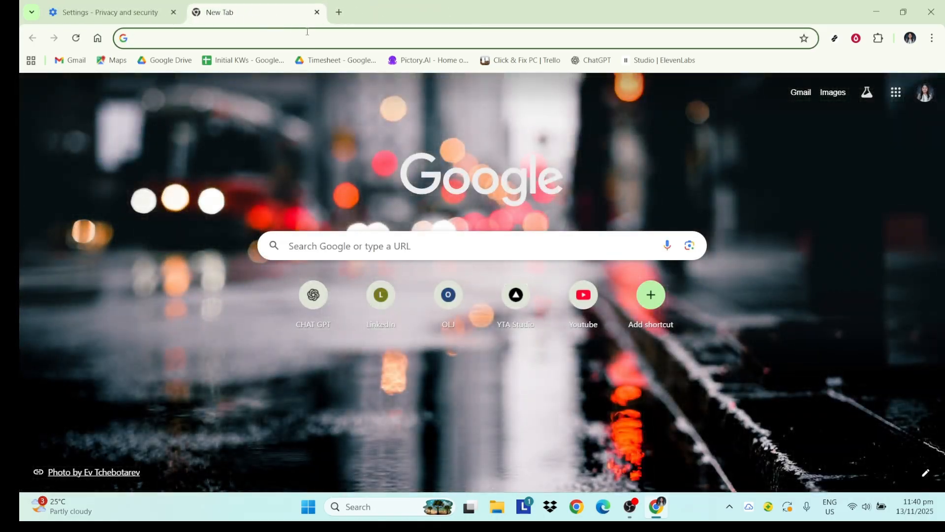
{"action": "left_click", "coordinate": [305, 38]}
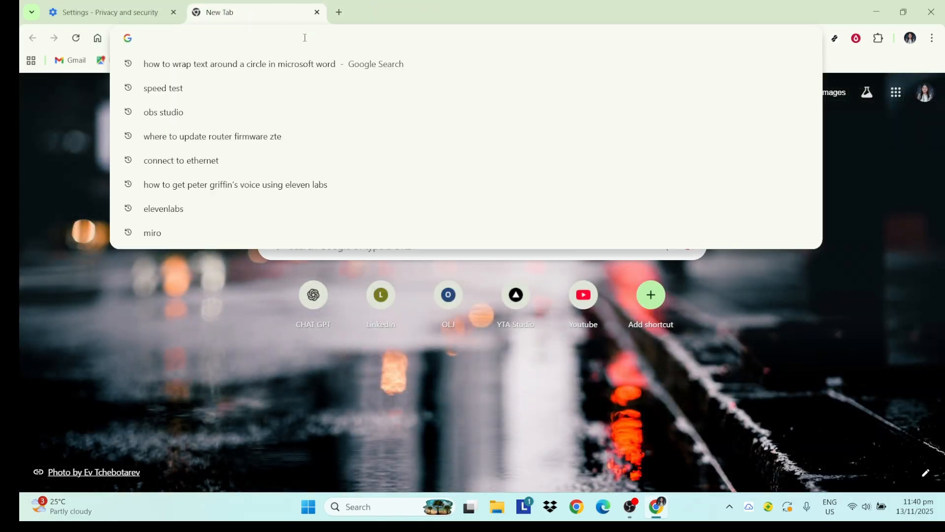
{"action": "type", "text": "chrome"}
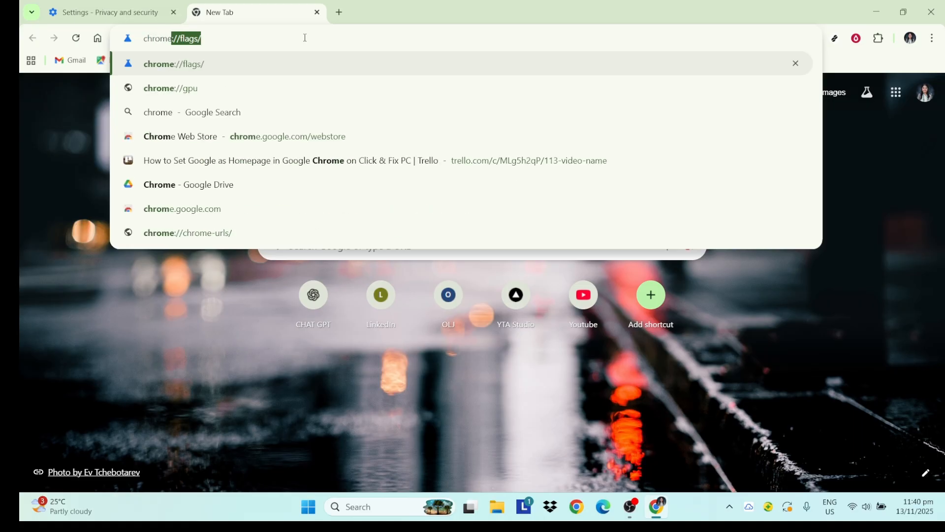
{"action": "type", "text": ":"}
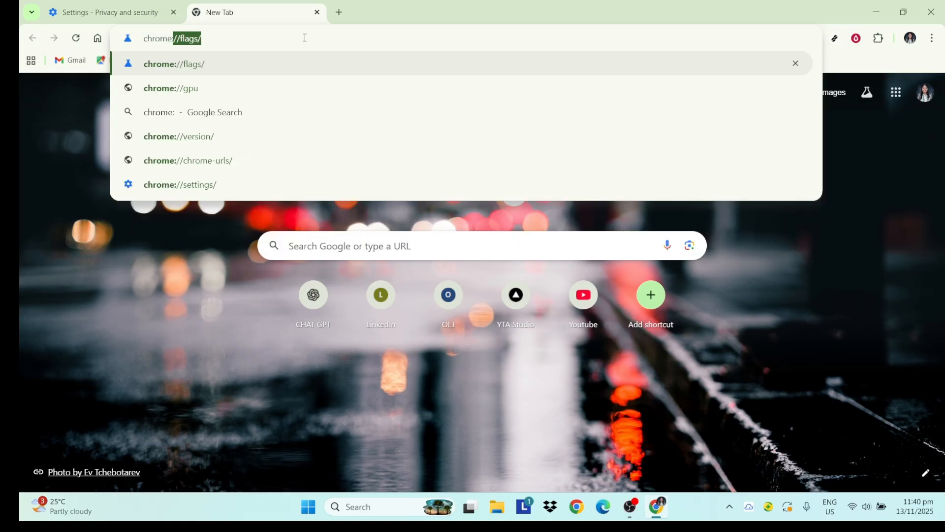
{"action": "type", "text": "//"}
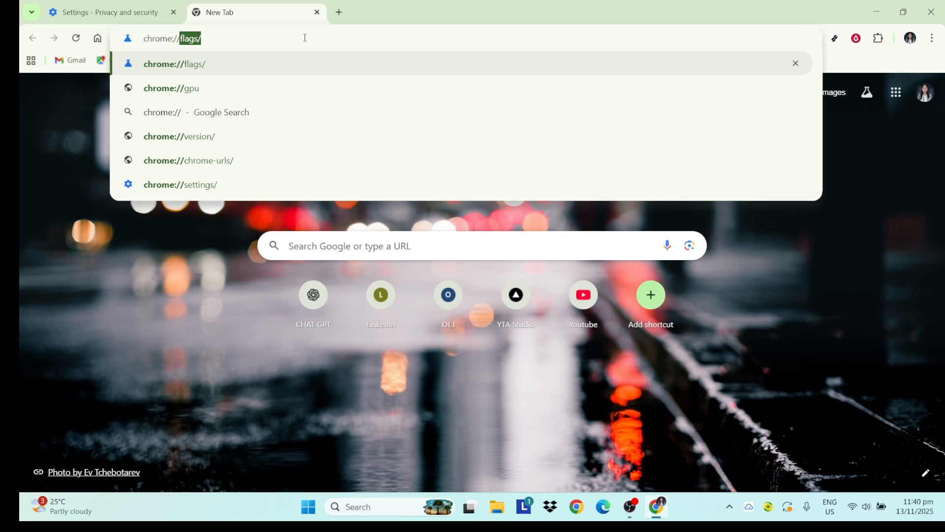
{"action": "left_click", "coordinate": [275, 63]}
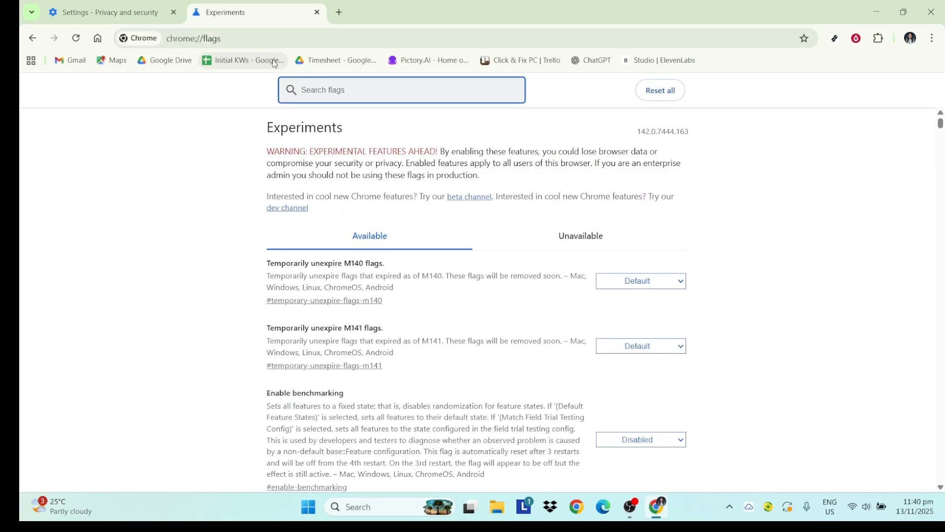
{"action": "left_click", "coordinate": [663, 92]}
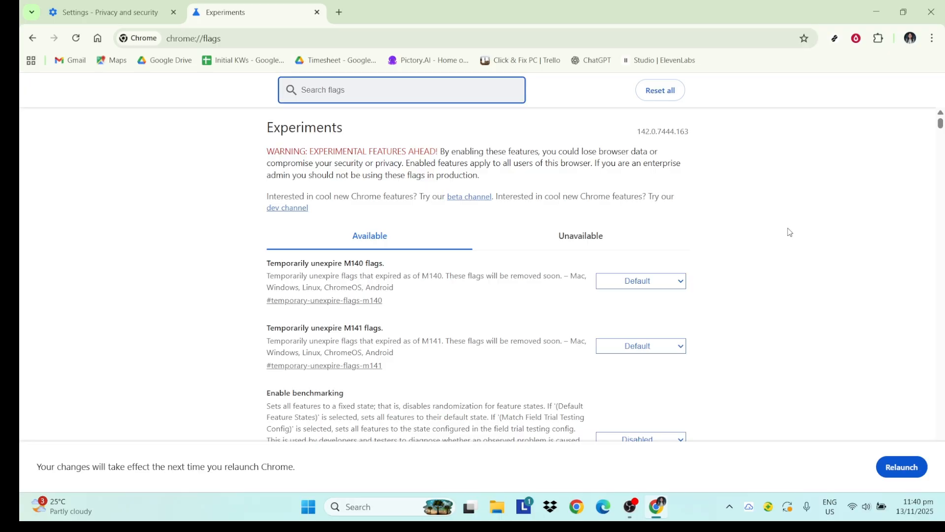
{"action": "left_click", "coordinate": [901, 467]}
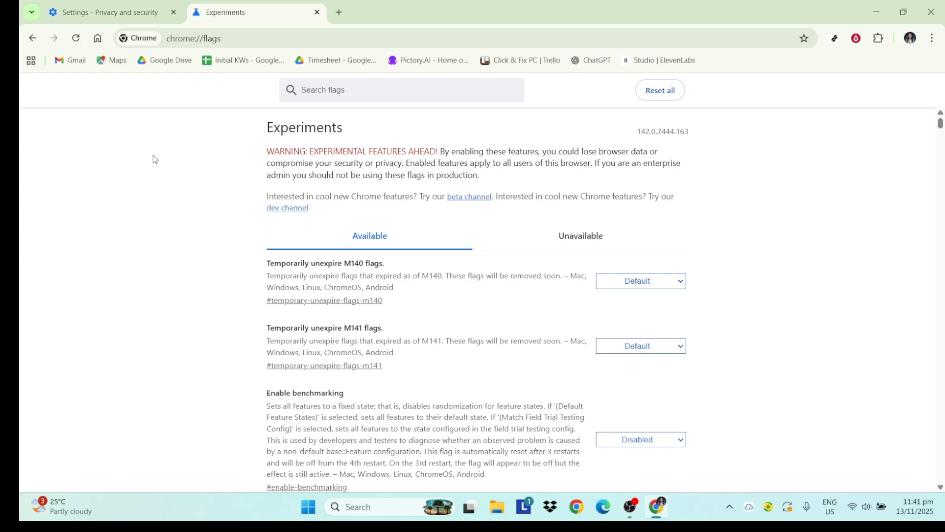
In the Performance settings, turn on Memory Saver and review its savings levels and the Energy Saver options
{"action": "left_click", "coordinate": [138, 20]}
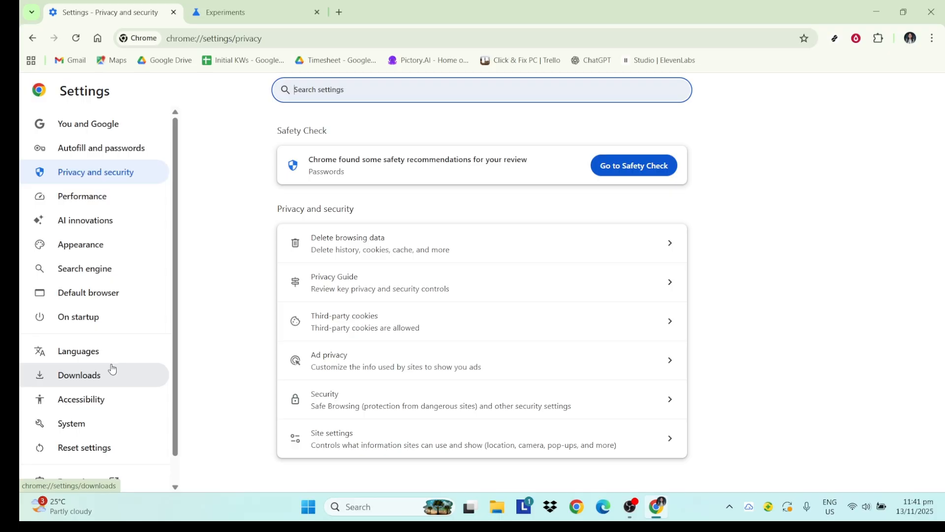
{"action": "scroll", "coordinate": [112, 369], "scroll_direction": "down", "scroll_amount": 1}
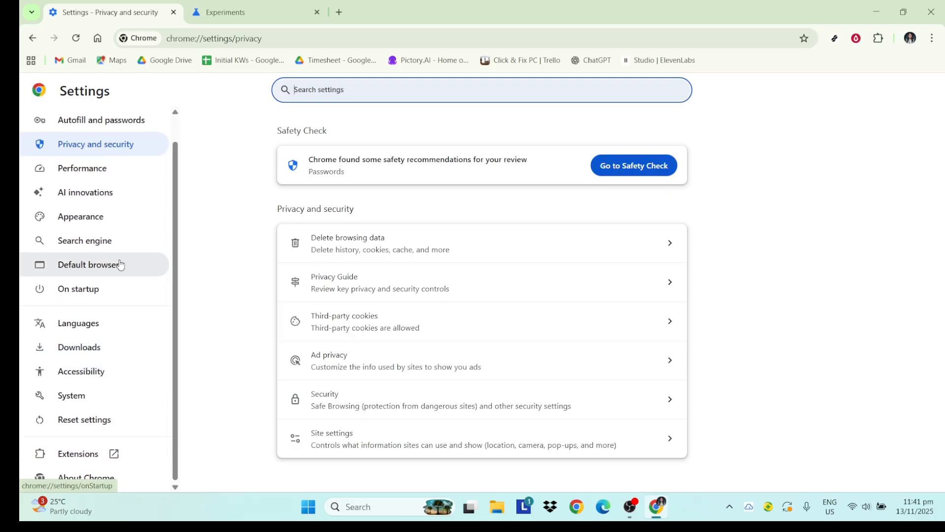
{"action": "left_click", "coordinate": [107, 172]}
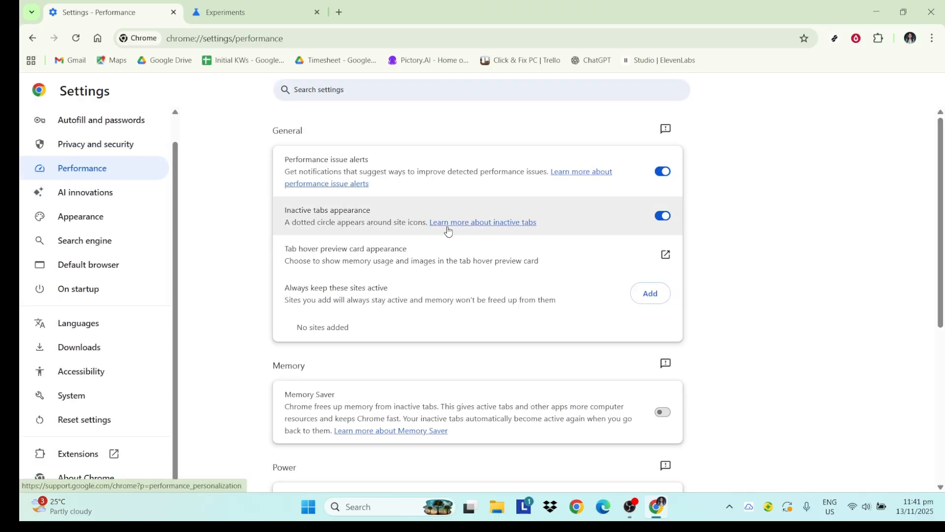
{"action": "scroll", "coordinate": [605, 346], "scroll_direction": "down", "scroll_amount": 3}
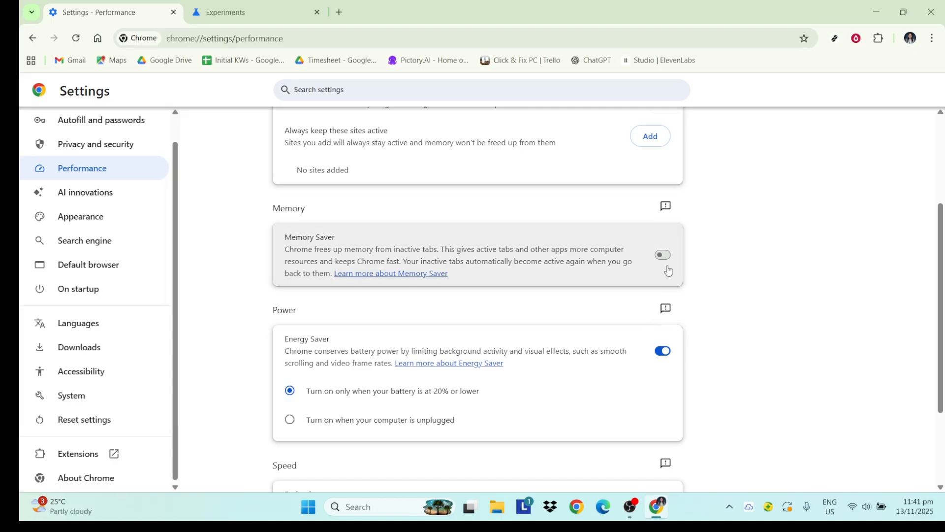
{"action": "left_click", "coordinate": [662, 255]}
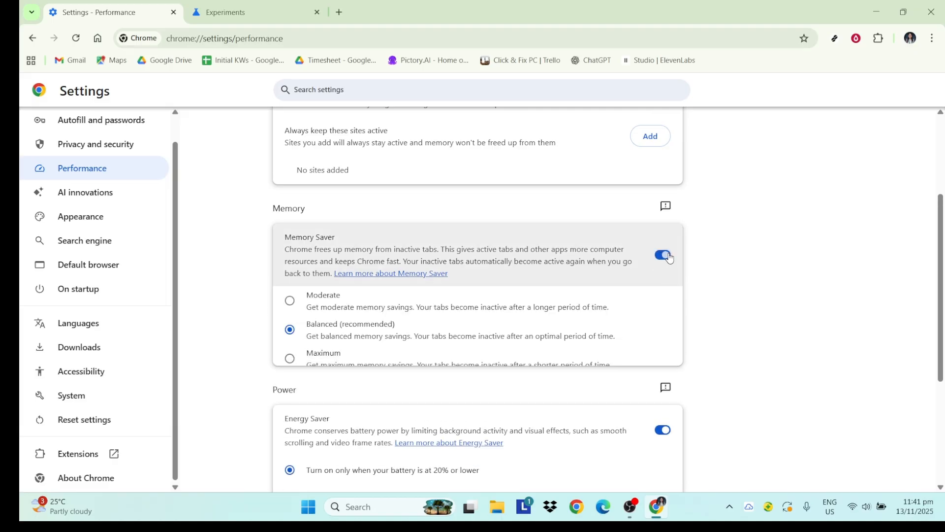
{"action": "scroll", "coordinate": [633, 487], "scroll_direction": "down", "scroll_amount": 2}
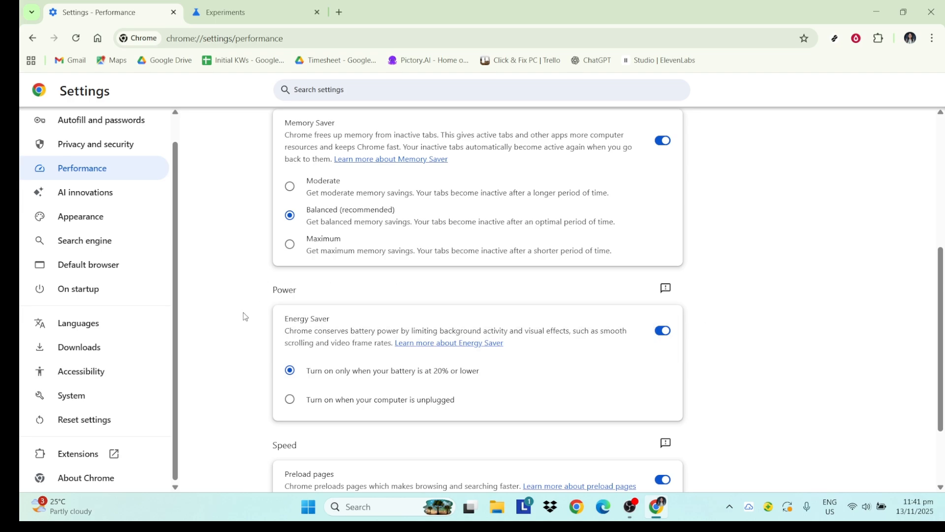
{"action": "scroll", "coordinate": [245, 317], "scroll_direction": "up", "scroll_amount": 1}
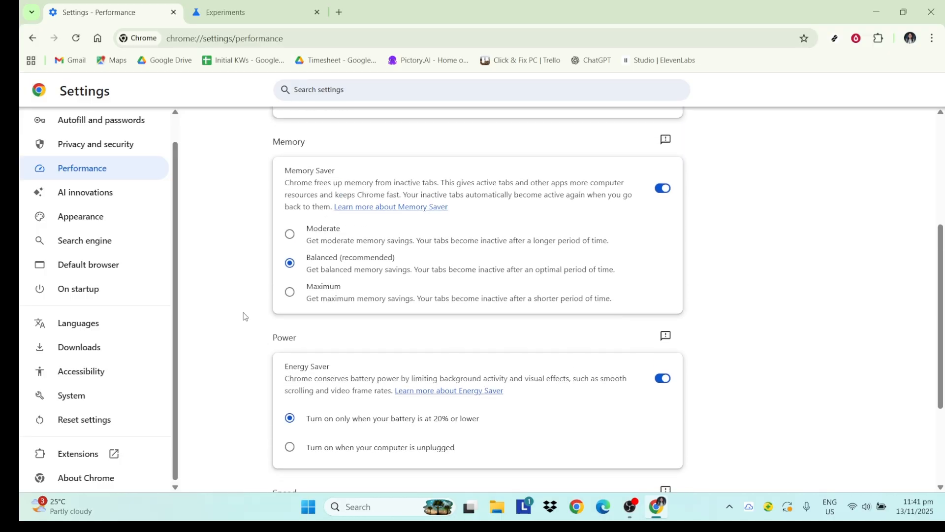
{"action": "scroll", "coordinate": [245, 317], "scroll_direction": "down", "scroll_amount": 1}
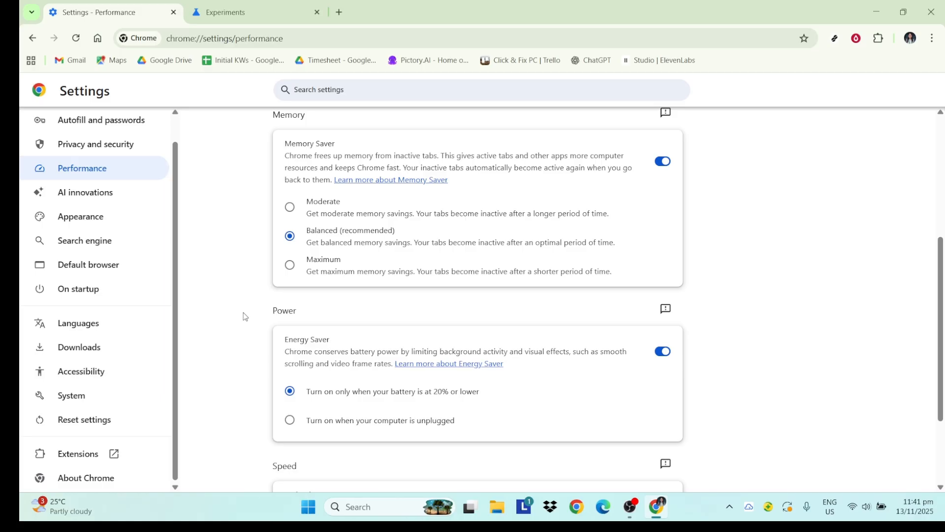
In the System settings, stop background apps from running when the browser is closed, and open the On startup settings
{"action": "left_click", "coordinate": [104, 400]}
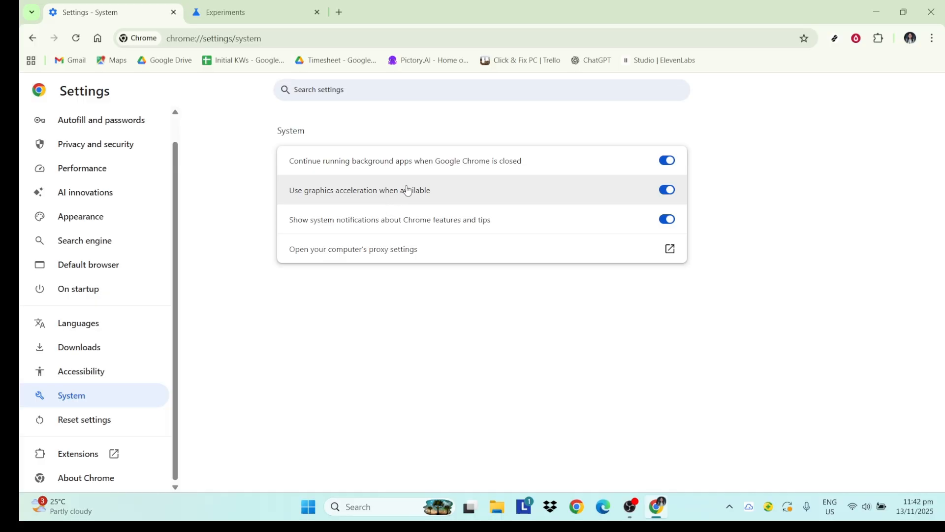
{"action": "left_click", "coordinate": [667, 169]}
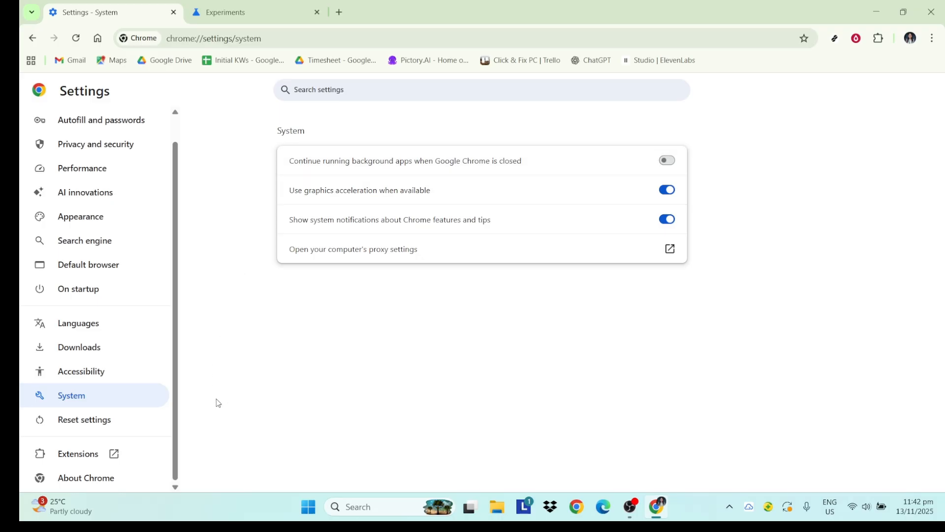
{"action": "left_click", "coordinate": [108, 295]}
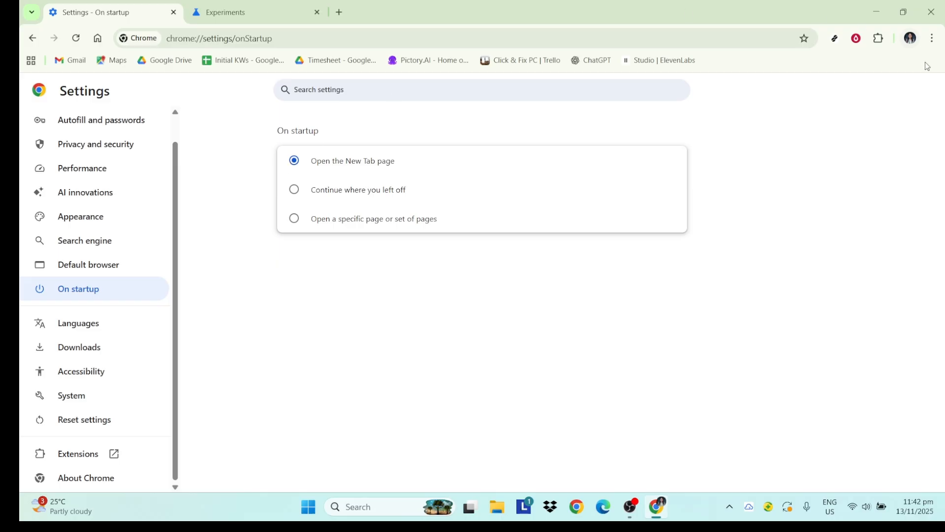
Start adding a new browser profile to view its setup options, and close the setup window without creating one
{"action": "left_click", "coordinate": [933, 39]}
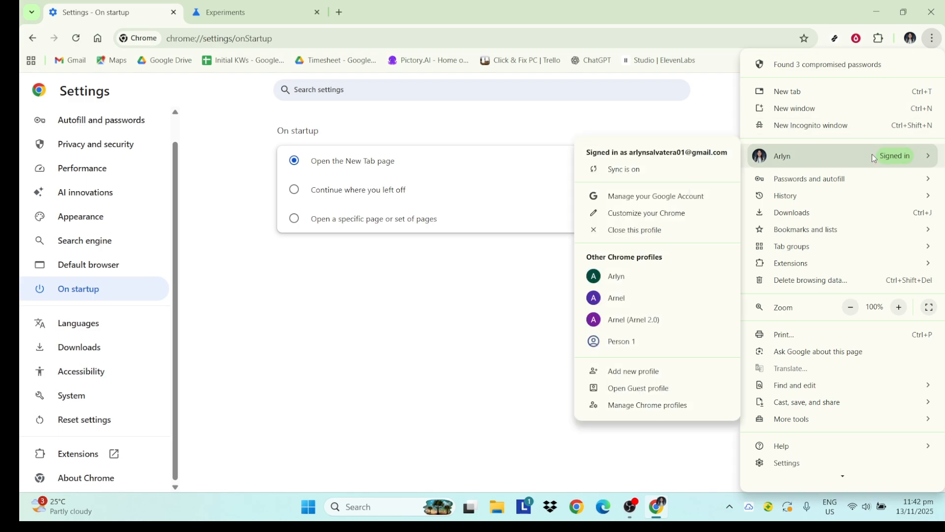
{"action": "mouse_move", "coordinate": [775, 158]}
{"action": "left_click", "coordinate": [655, 372]}
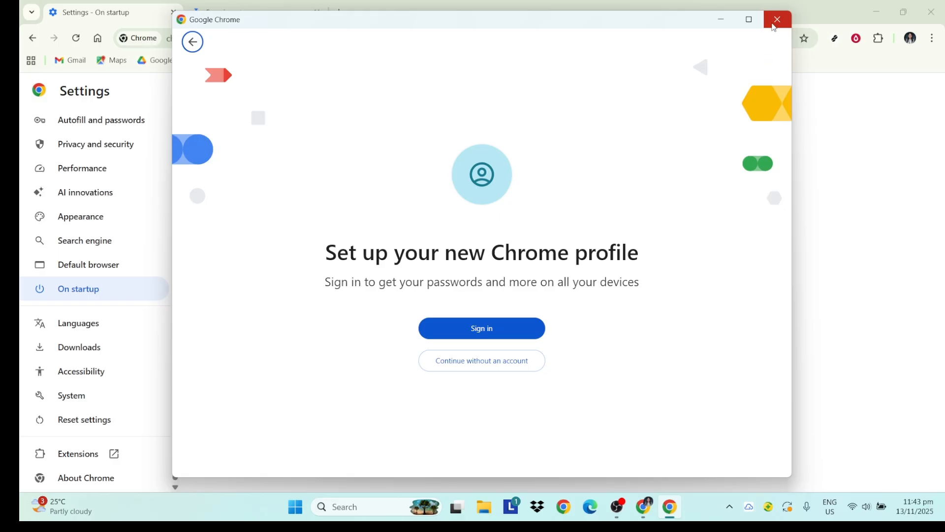
{"action": "left_click", "coordinate": [777, 21]}
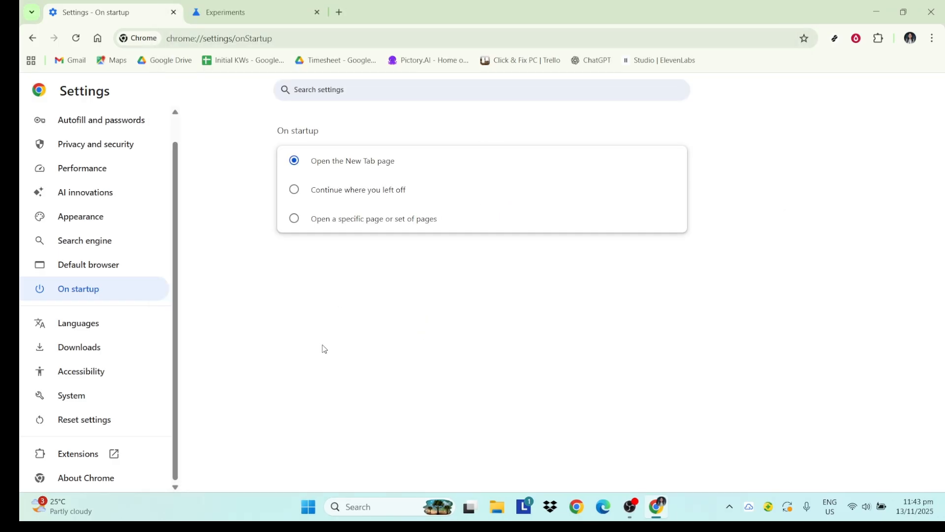
Open the confirmation for restoring settings to their original defaults and review what the reset affects
{"action": "left_click", "coordinate": [139, 427]}
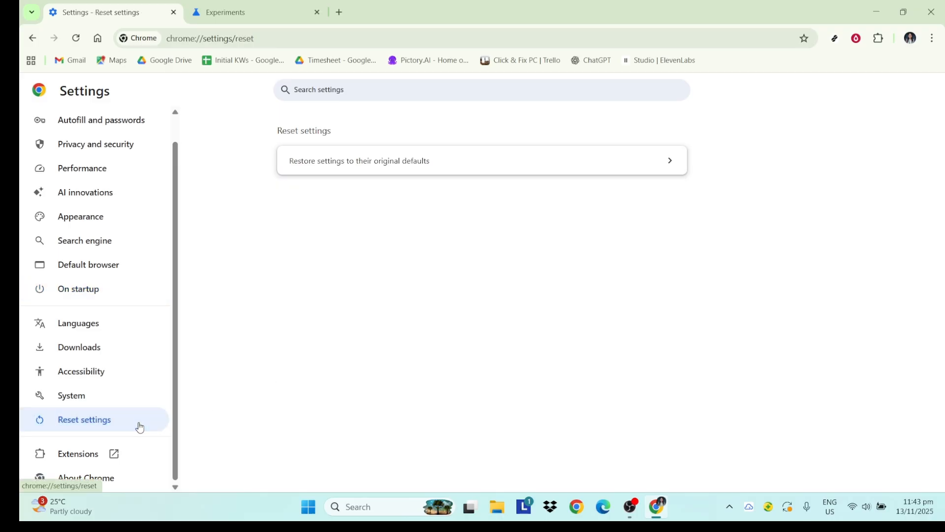
{"action": "left_click", "coordinate": [493, 175]}
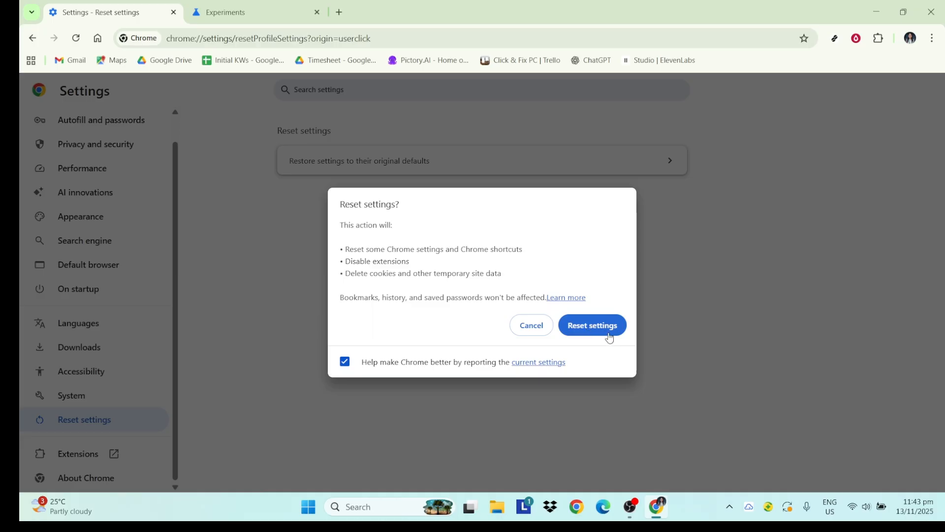
Review Virus & threat protection in Windows Security and close it, and cancel the pending settings reset in Chrome
{"action": "left_click", "coordinate": [731, 506]}
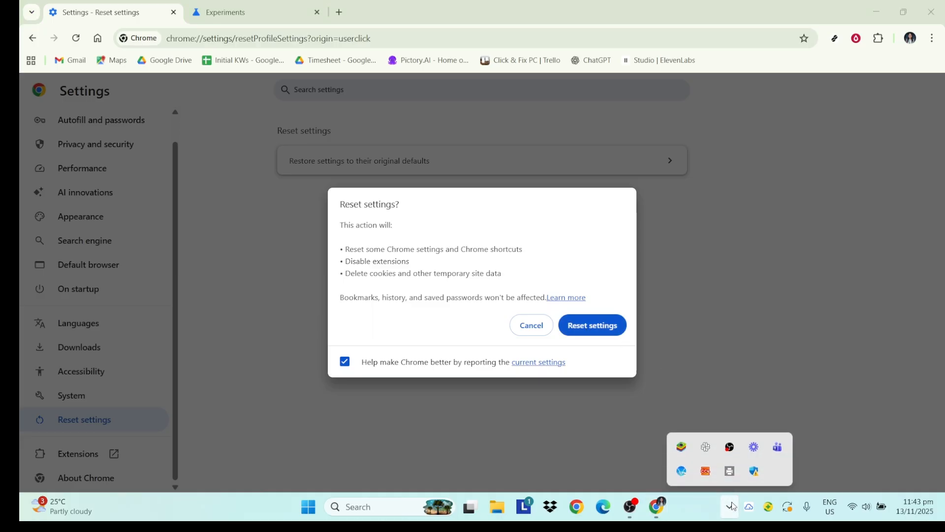
{"action": "left_click", "coordinate": [755, 470]}
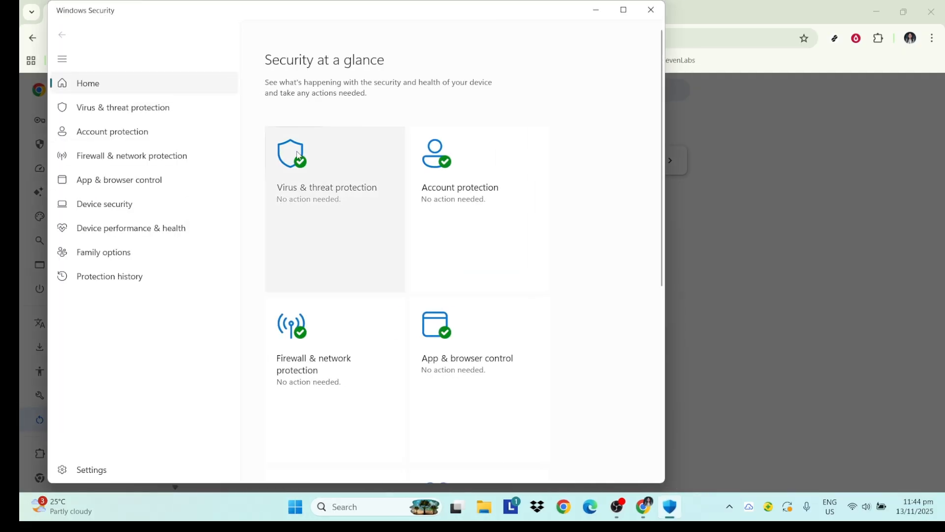
{"action": "left_click", "coordinate": [345, 177]}
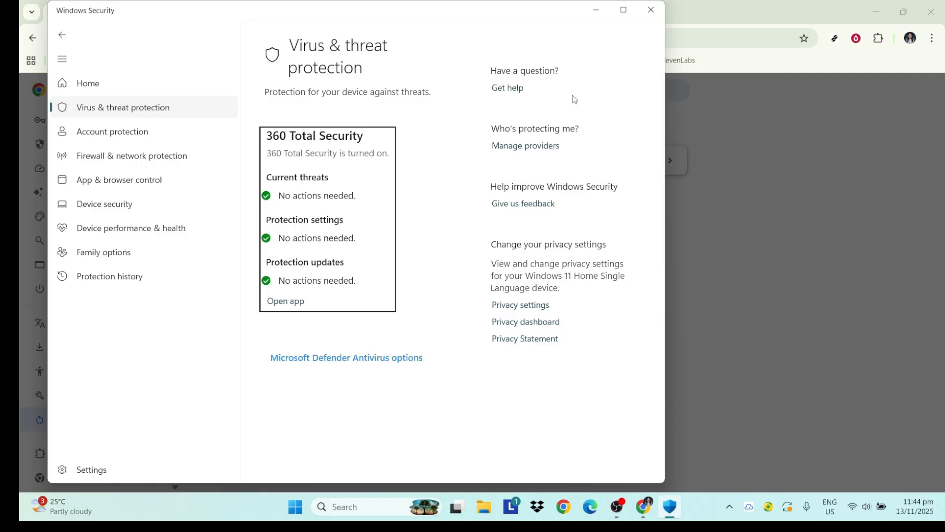
{"action": "left_click", "coordinate": [653, 14]}
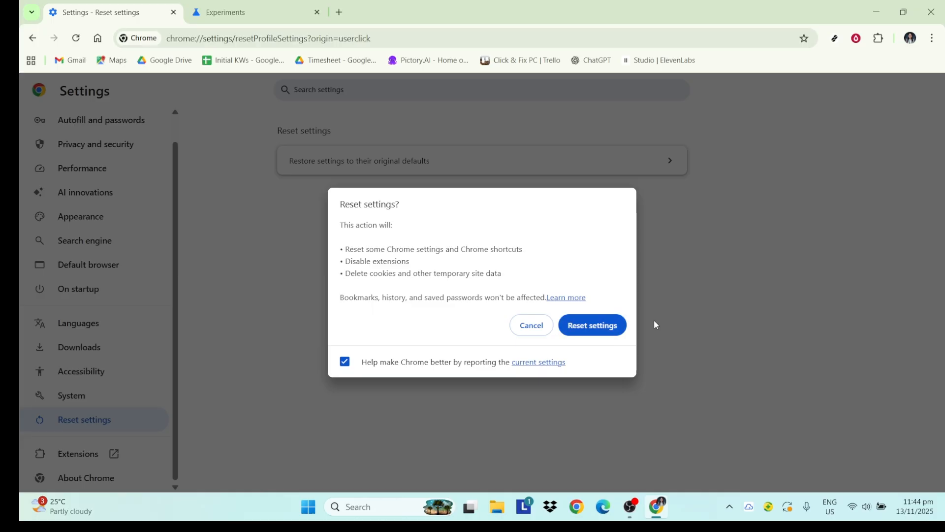
{"action": "left_click", "coordinate": [533, 326]}
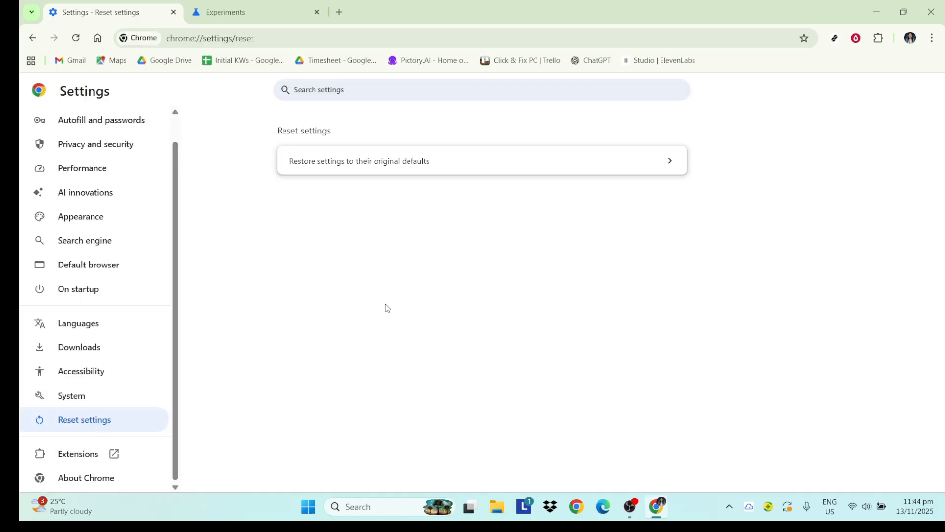
Replace the Experiments and Settings tabs with a single new tab, and reload its page
{"action": "left_click", "coordinate": [339, 12]}
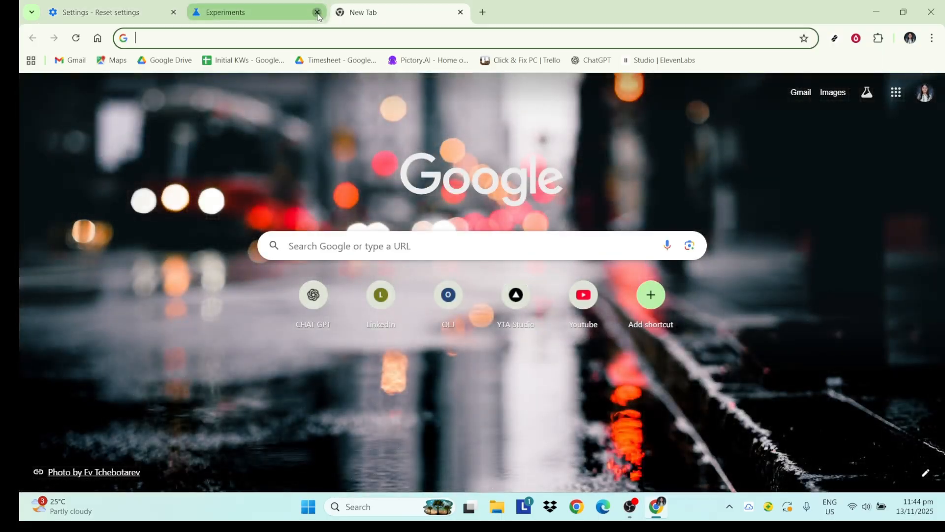
{"action": "left_click", "coordinate": [318, 13]}
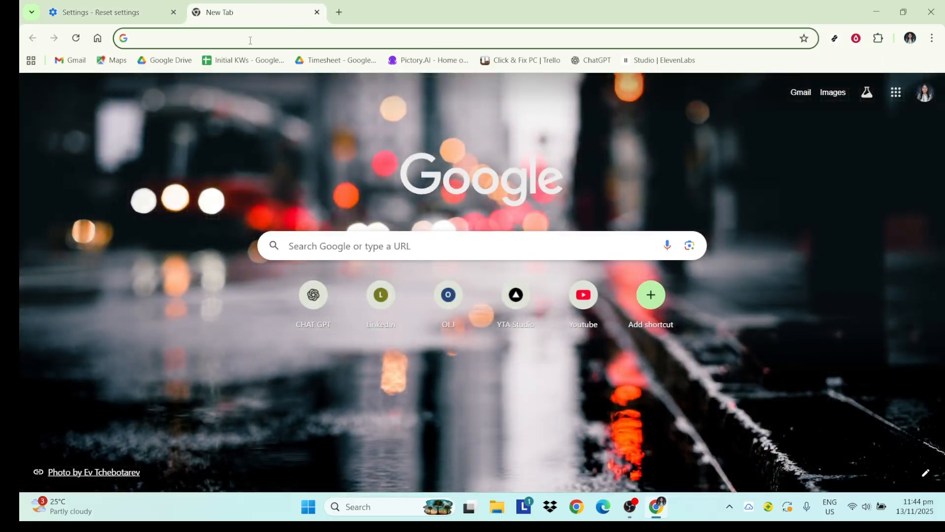
{"action": "left_click", "coordinate": [173, 12]}
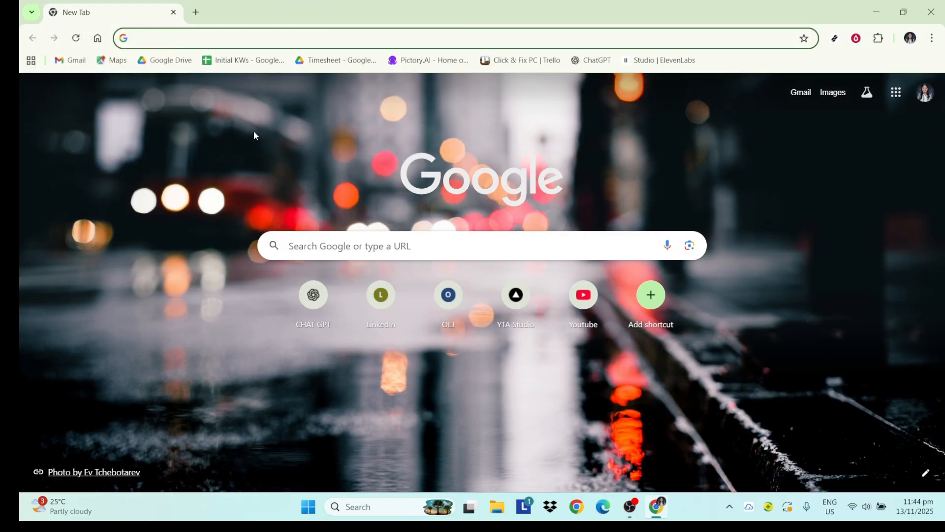
{"action": "left_click", "coordinate": [192, 263]}
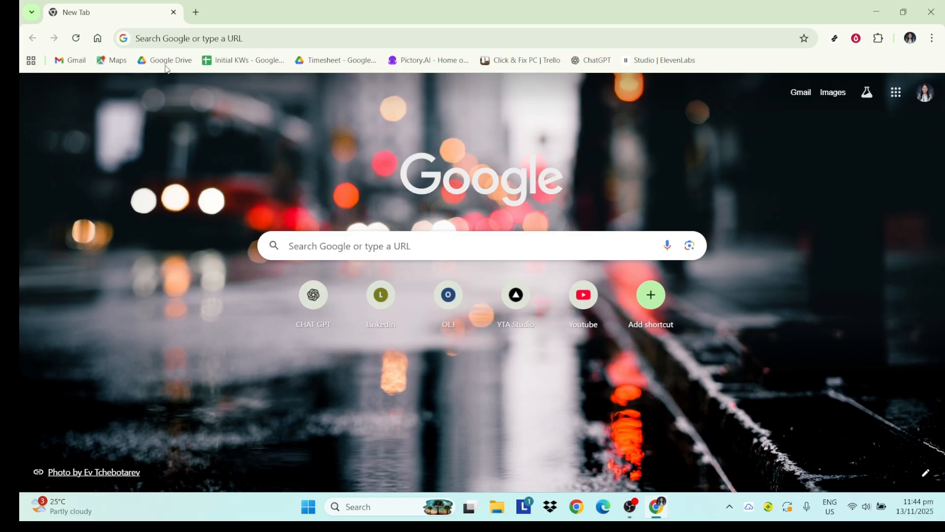
{"action": "left_click", "coordinate": [76, 39]}
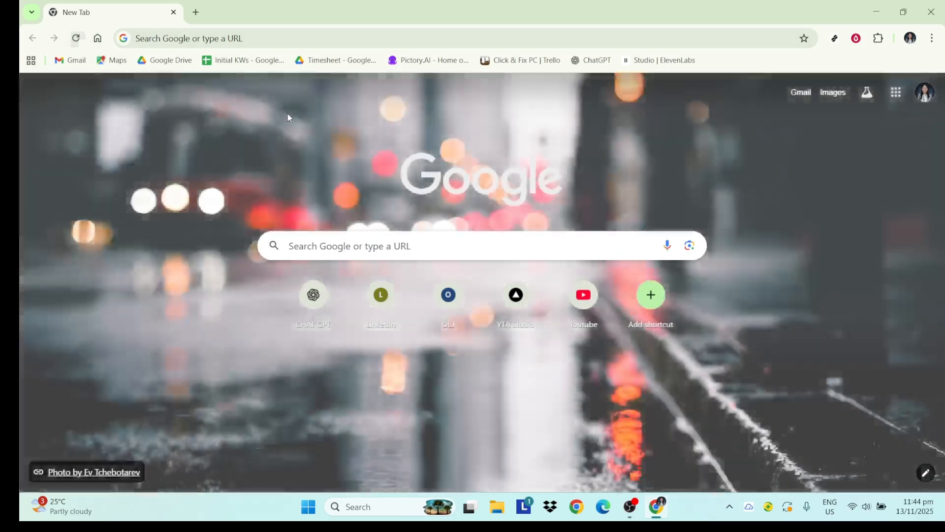